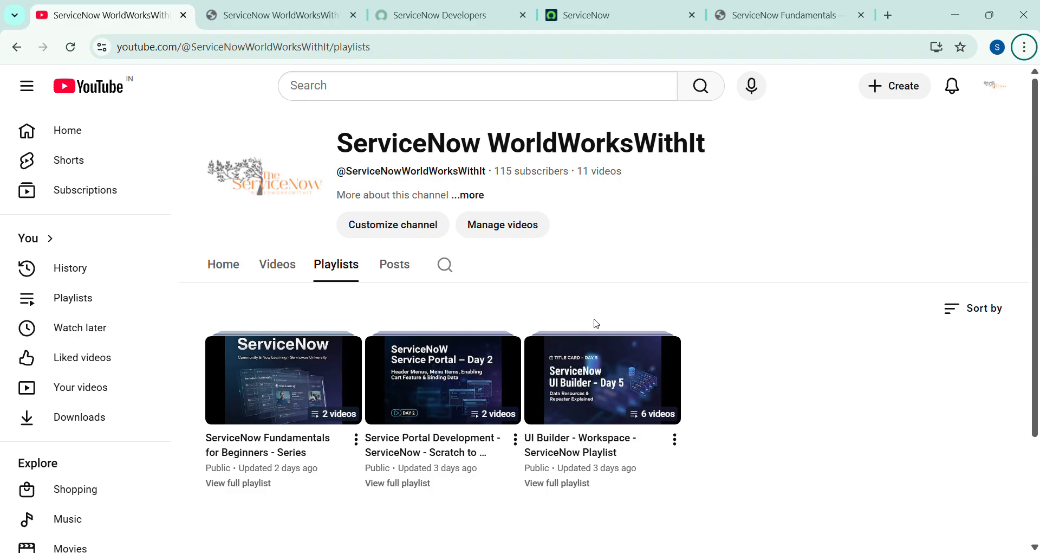
- Switch to the ServiceNow instance and open the Incident table's list in a new tab with the navigator command incident.LIST
click(584, 6)
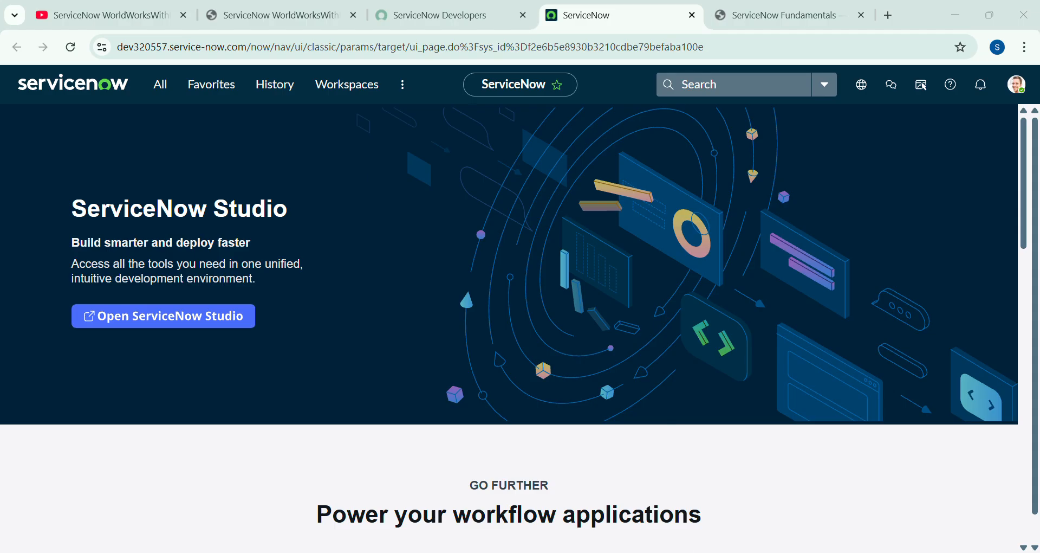
click(154, 87)
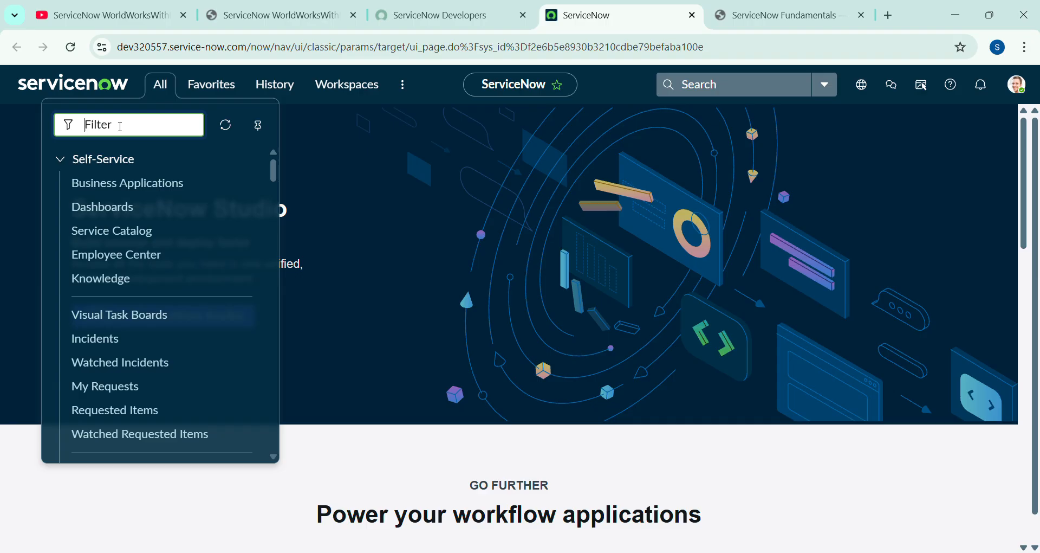
text(incident)
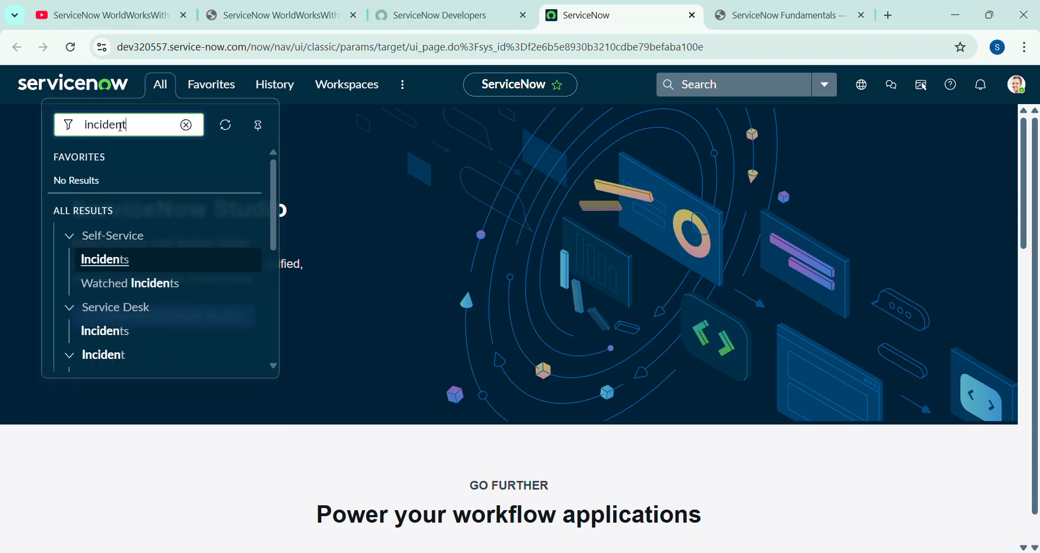
text(.L)
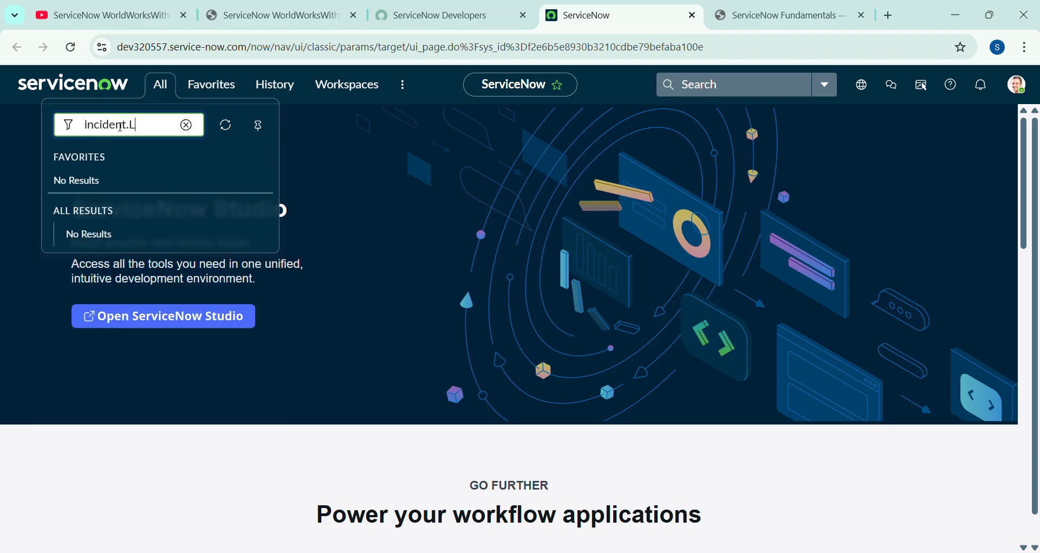
text(IST)
key(Return)
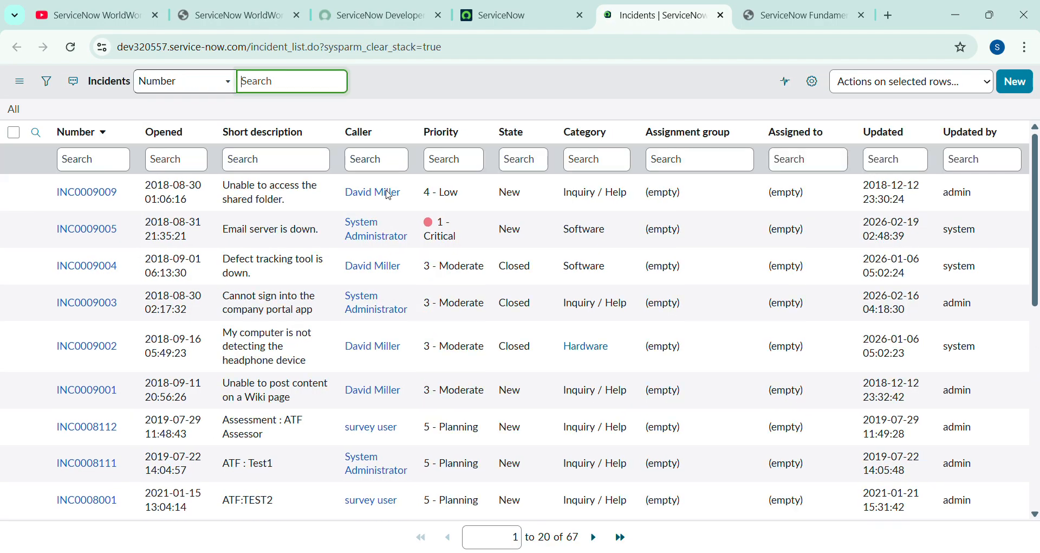
click(398, 92)
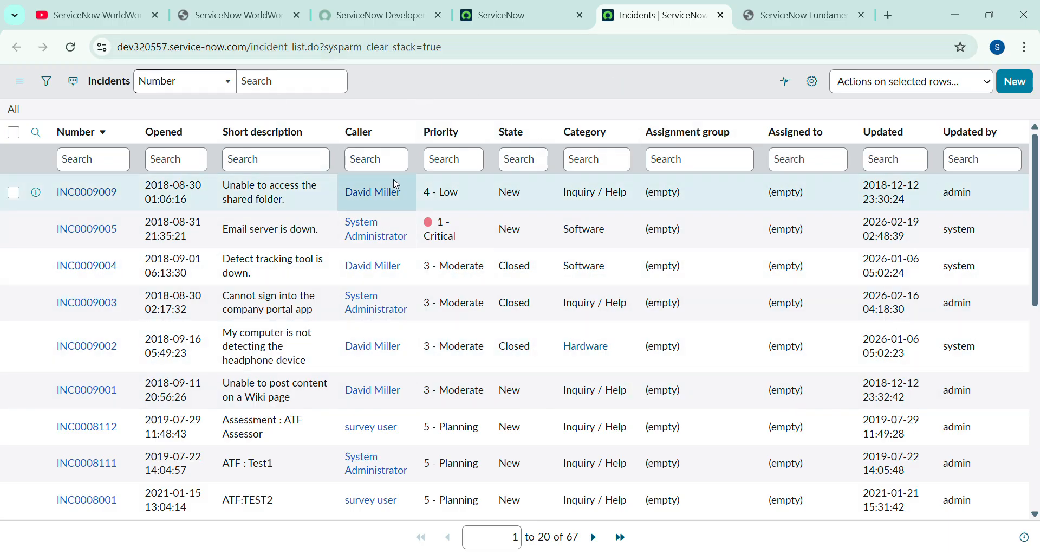
- Select the row of incident INC0009009 in the Incidents list
click(9, 194)
click(11, 193)
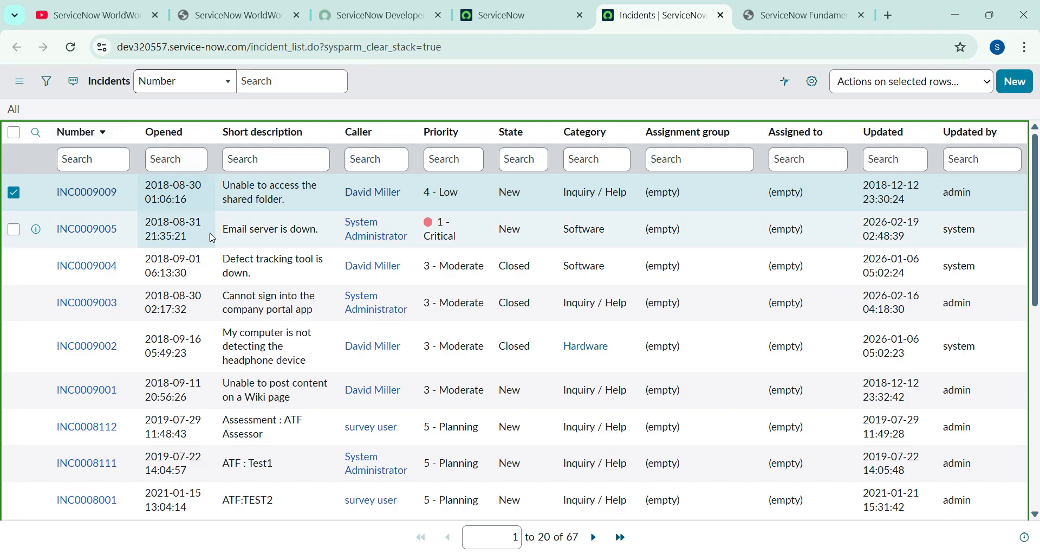
click(300, 254)
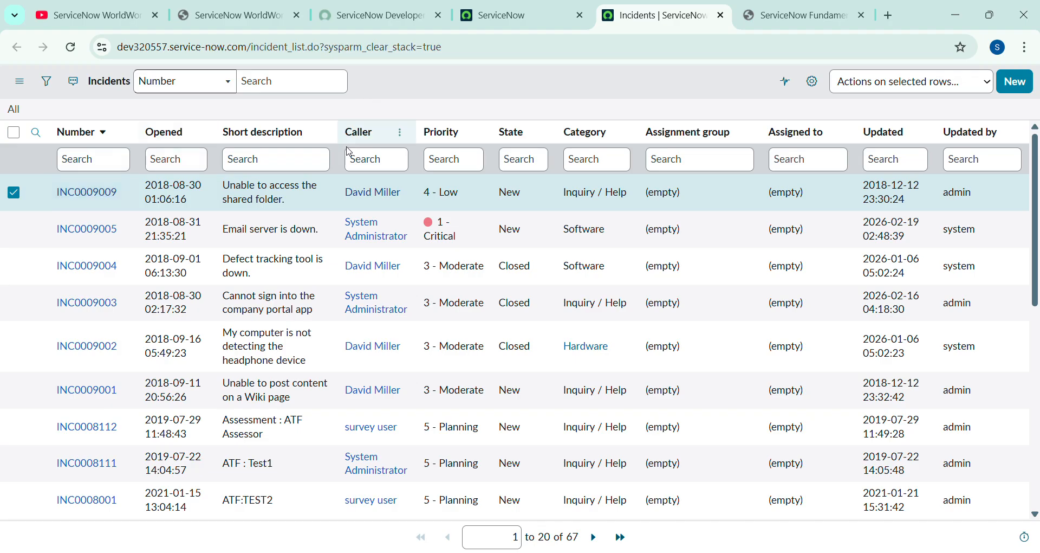
- Open incident INC0009009 in a separate browser tab and highlight its sys_id in the page address
middle_click(102, 194)
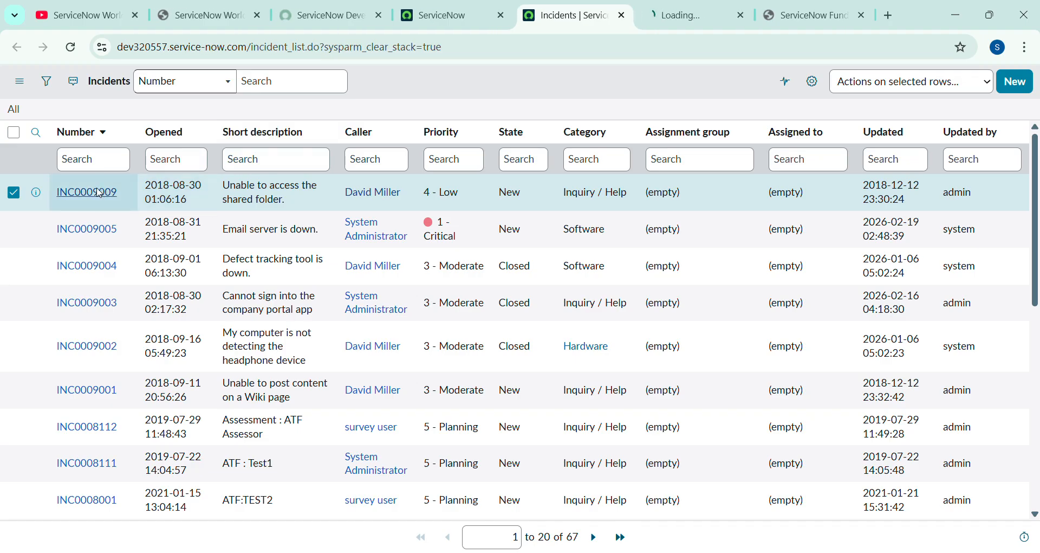
click(682, 14)
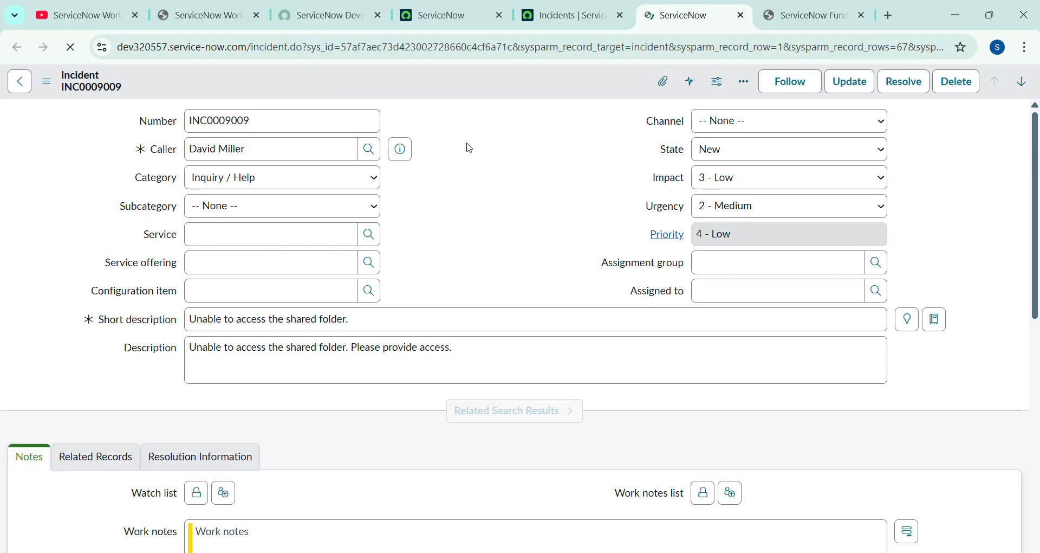
click(394, 48)
double_click(394, 49)
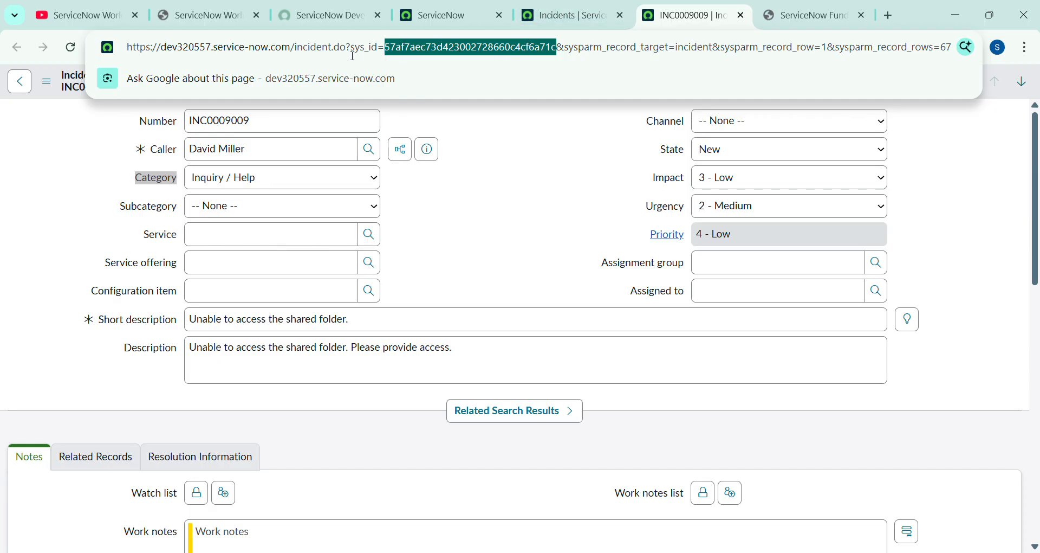
click(469, 148)
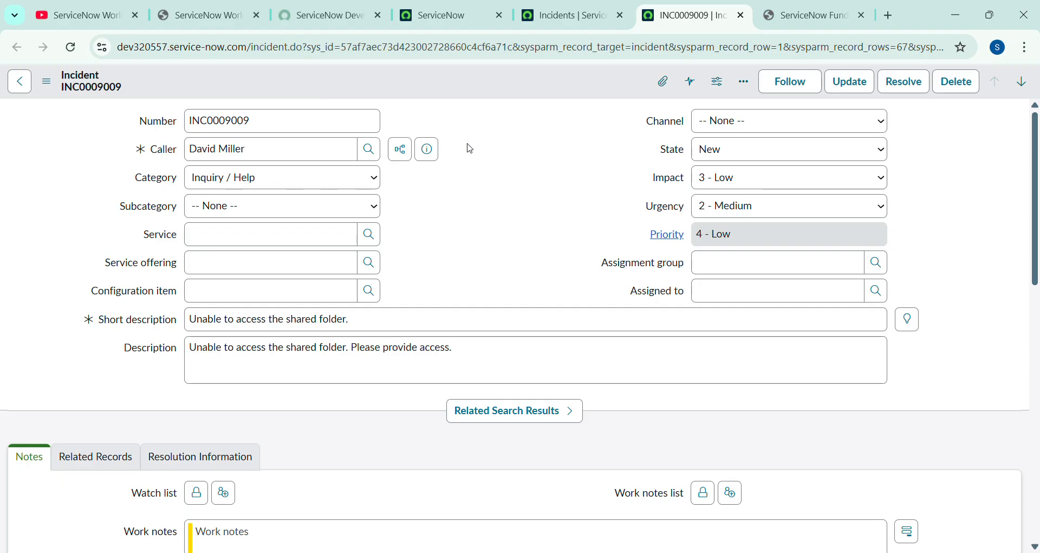
double_click(440, 50)
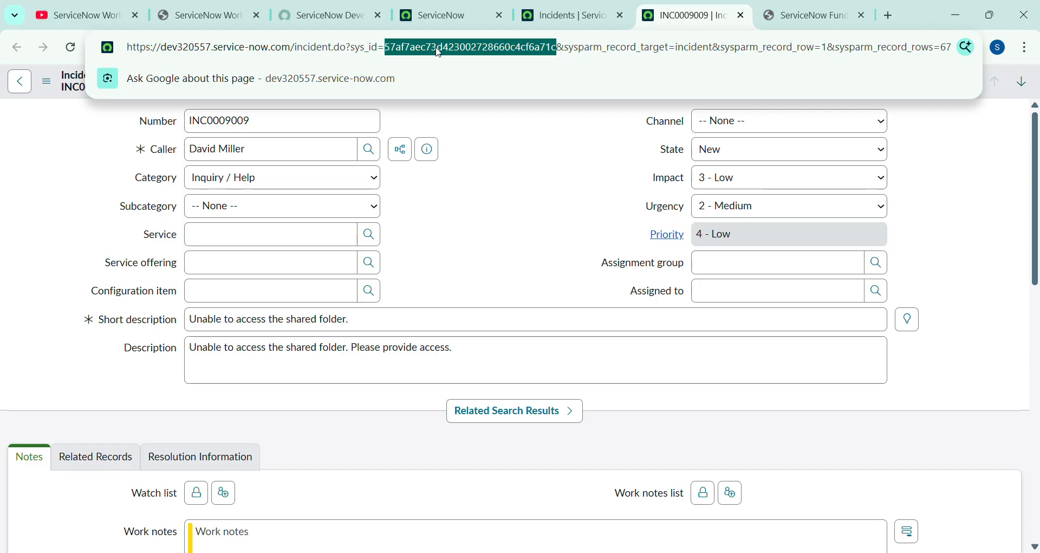
click(490, 167)
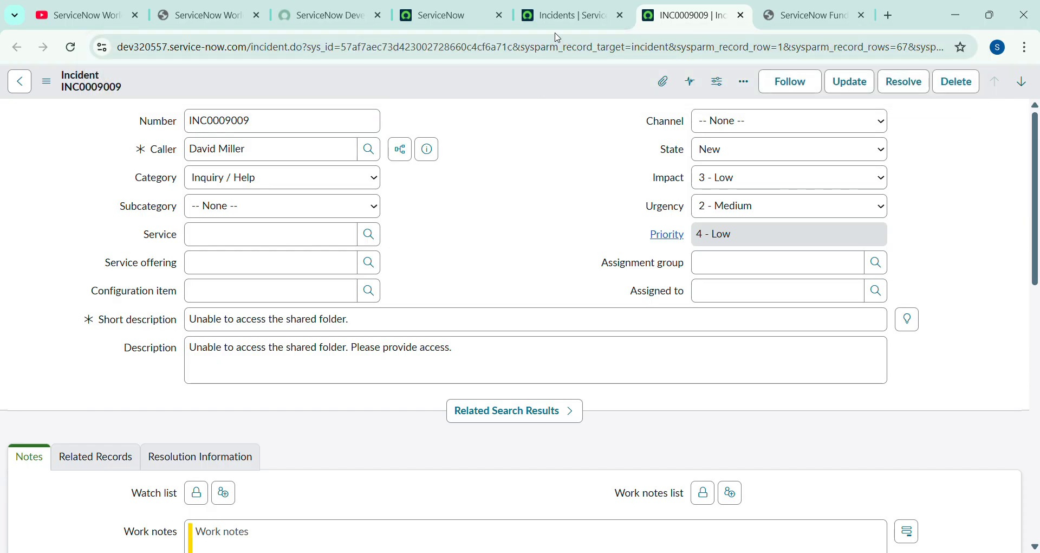
- Return to the Incidents list and open a blank form for a new incident
click(562, 17)
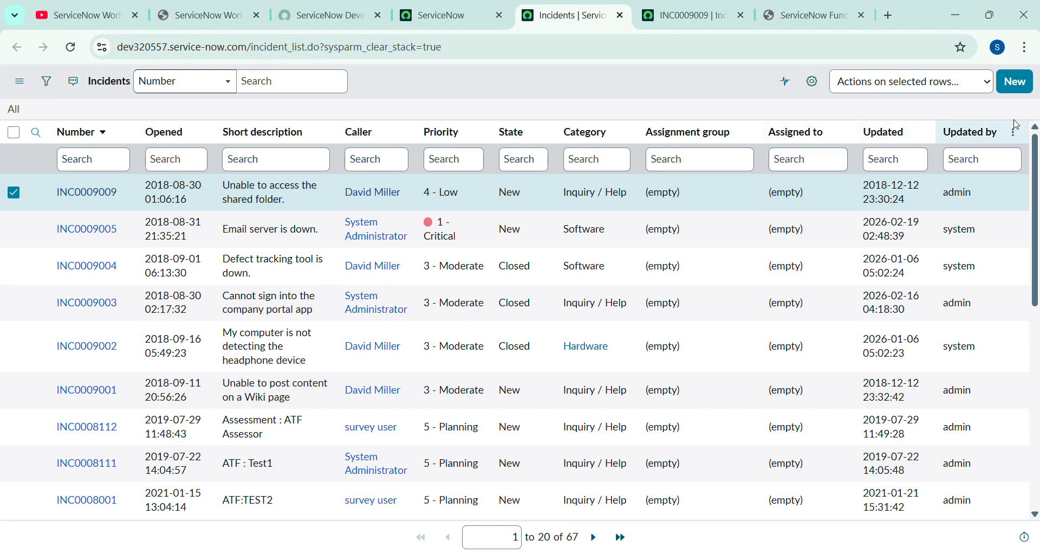
click(1030, 94)
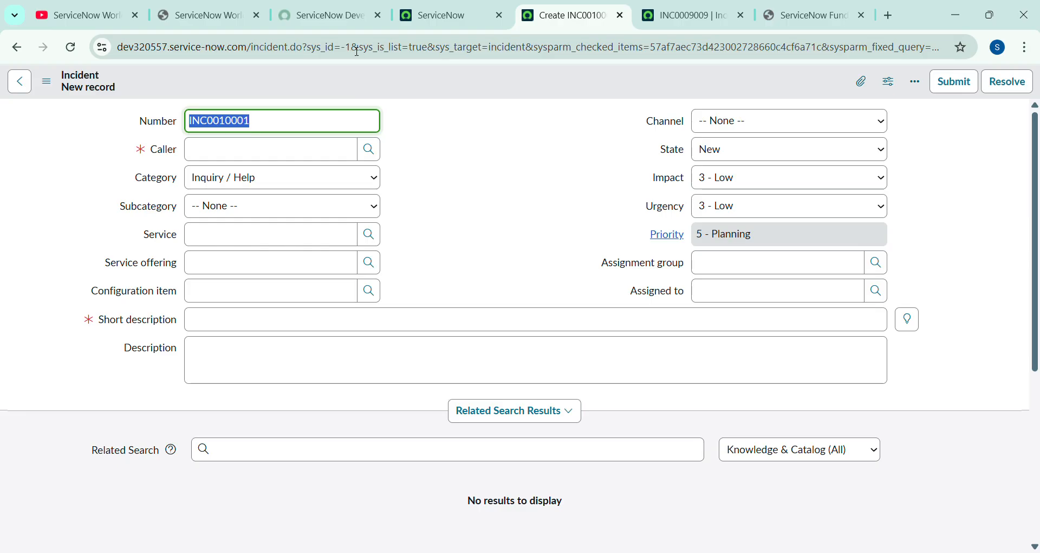
click(401, 93)
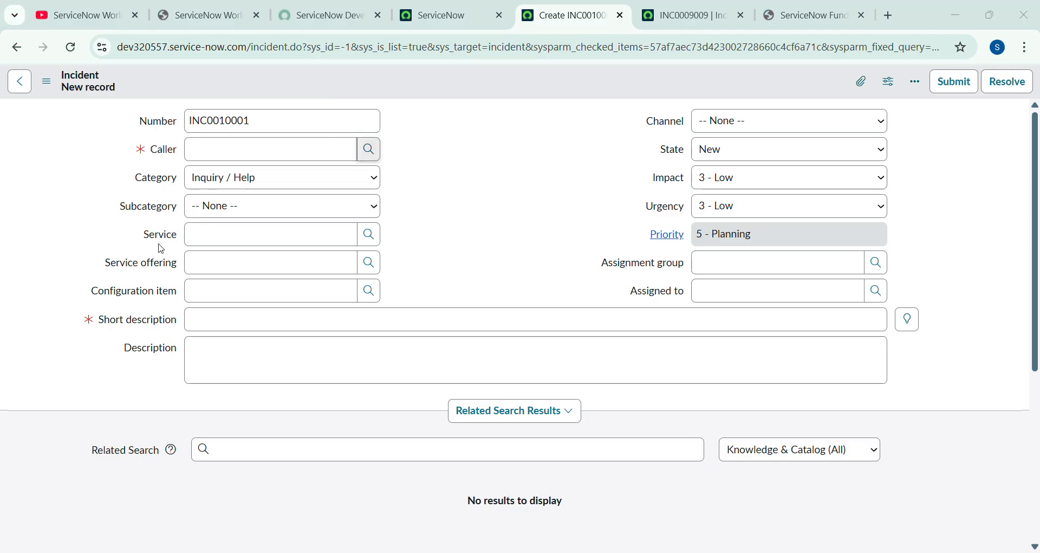
- Pick a caller for the new incident, enter the short description "test", and save the record while staying on its form
click(78, 306)
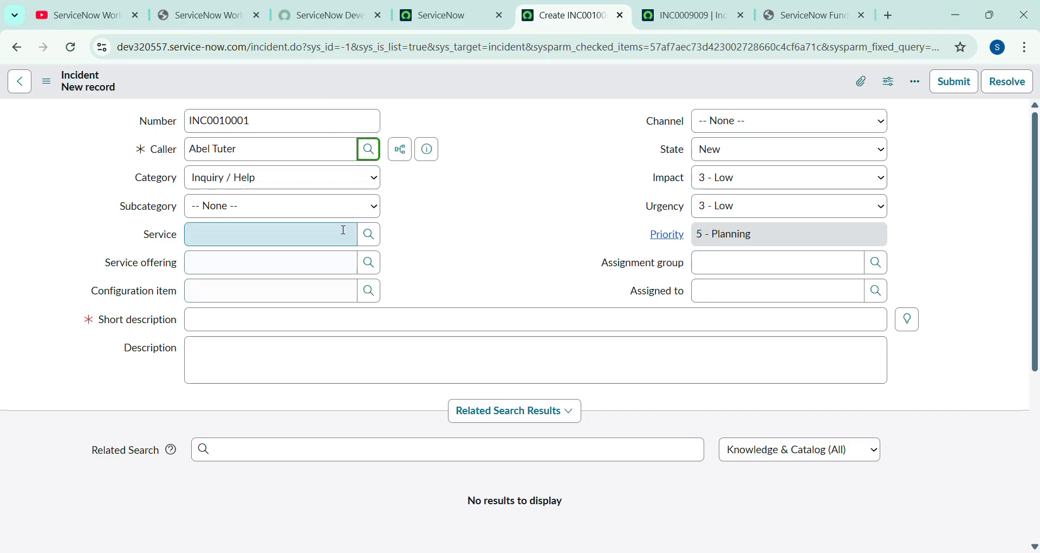
scroll(453, 235, down, 2)
click(261, 215)
text(test)
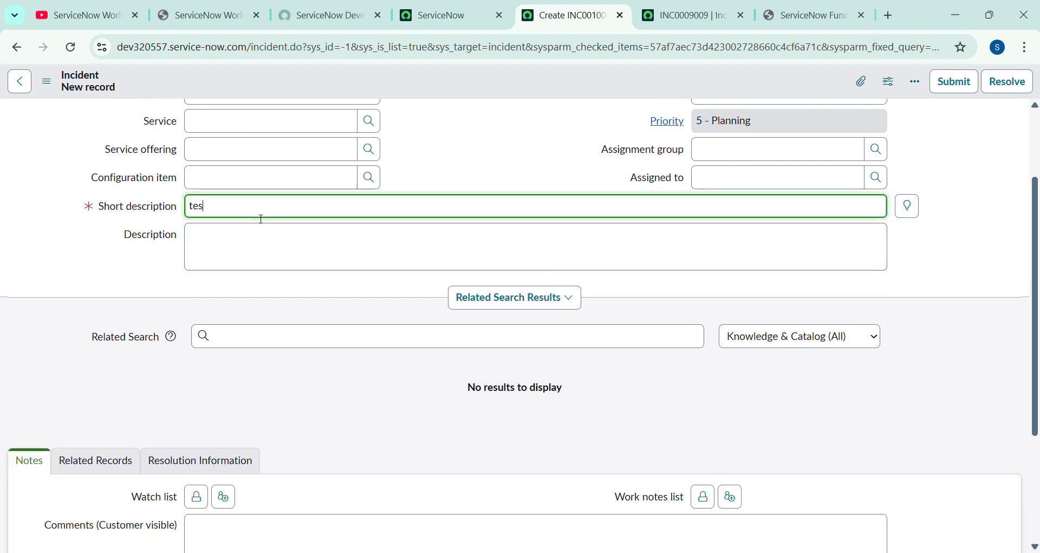
scroll(371, 321, down, 3)
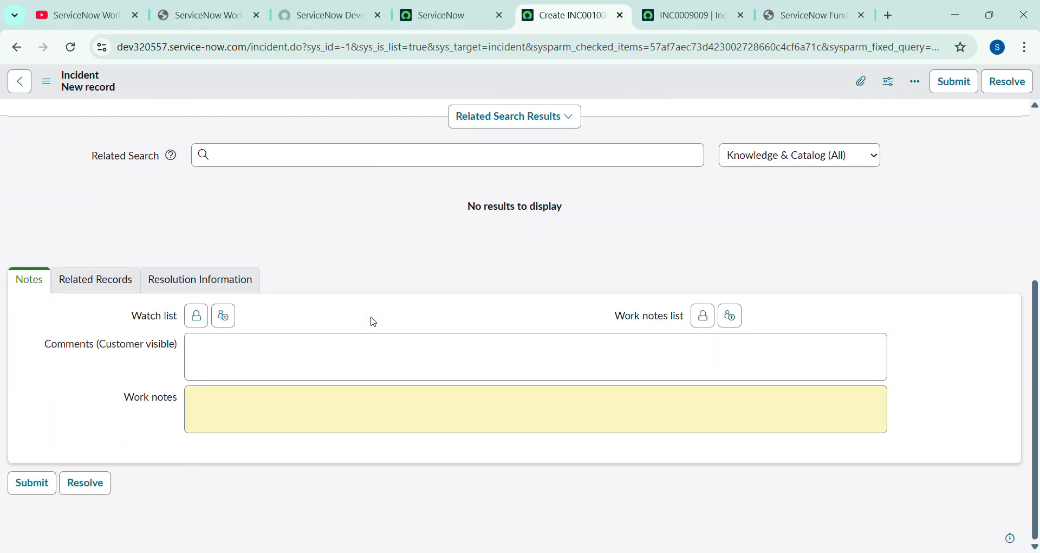
scroll(379, 317, up, 5)
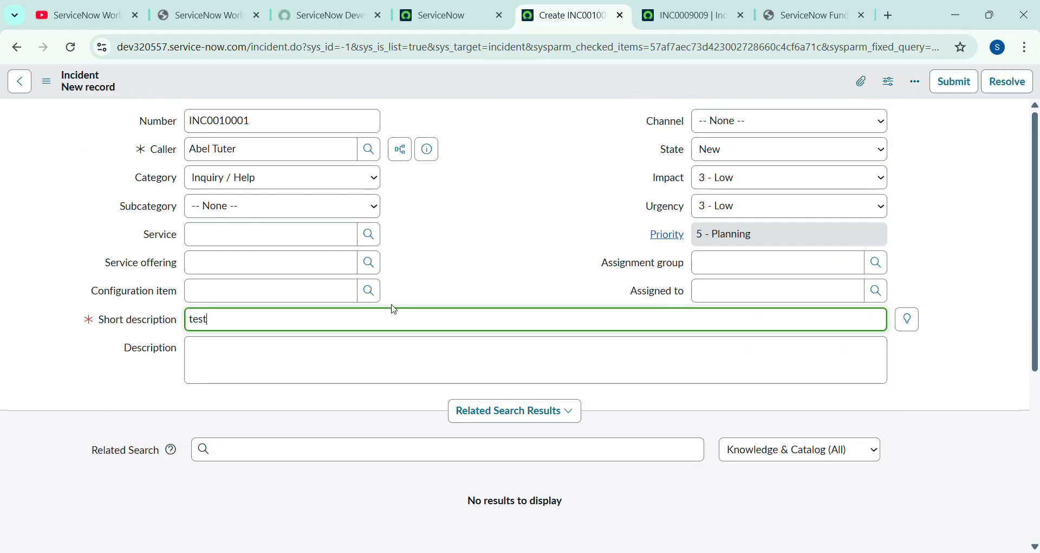
right_click(549, 85)
click(571, 91)
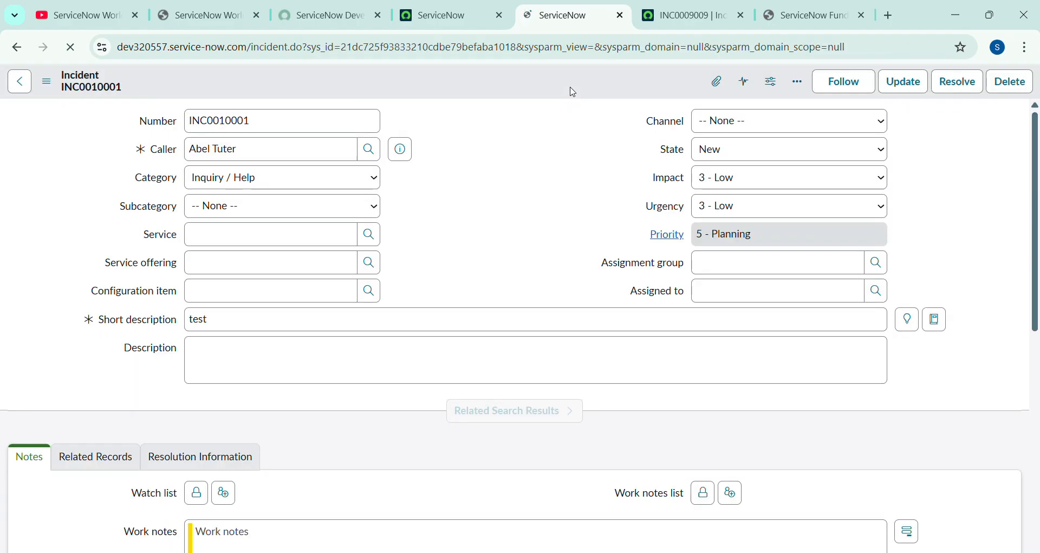
- View the saved incident's form actions and highlight the record's sys_id in the page address
right_click(514, 86)
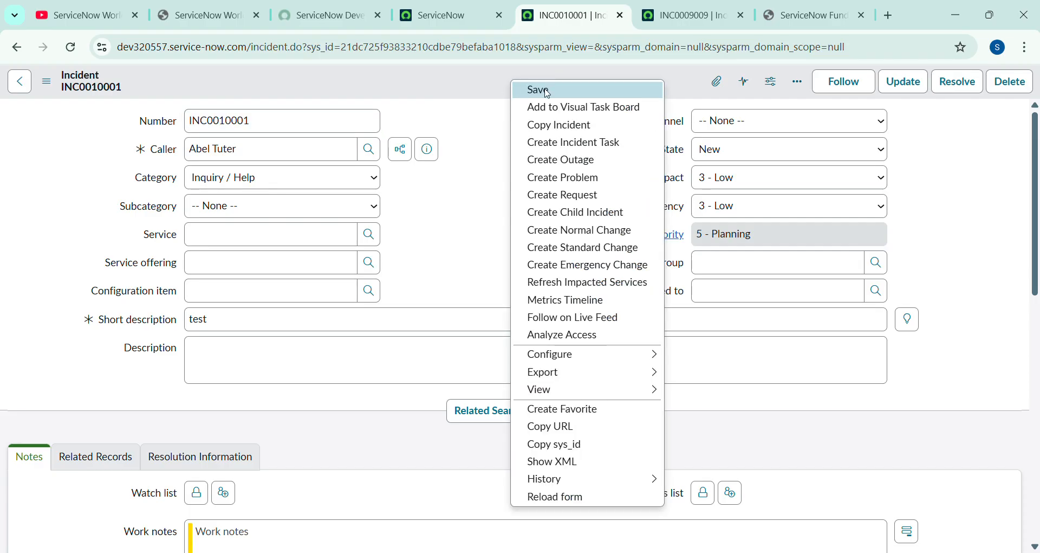
click(504, 88)
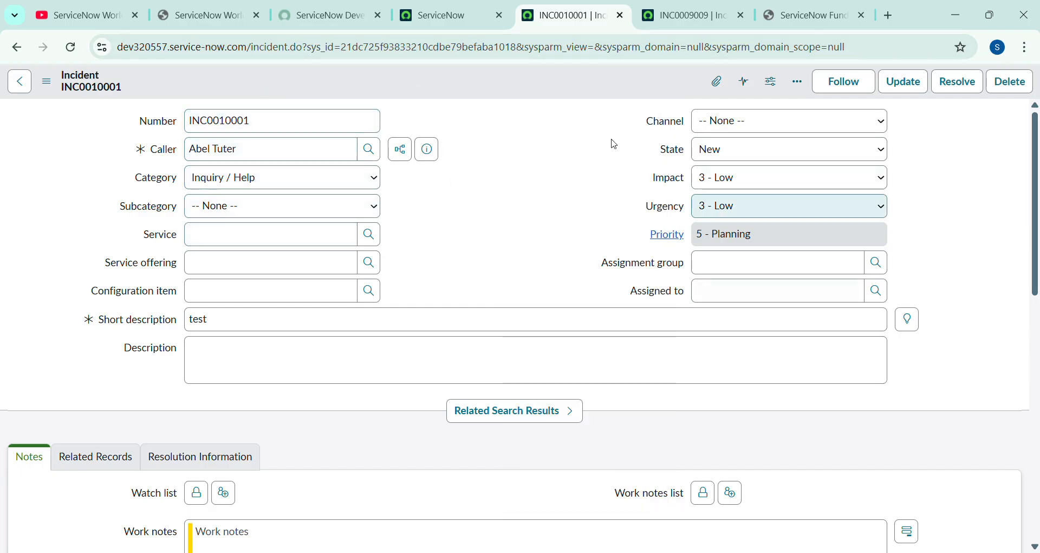
drag(342, 48, 510, 50)
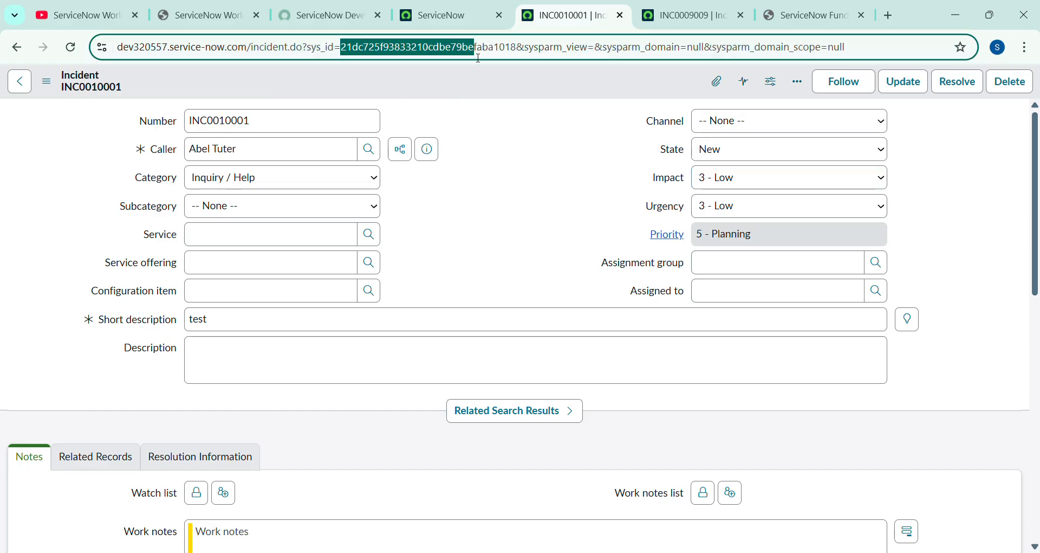
click(489, 111)
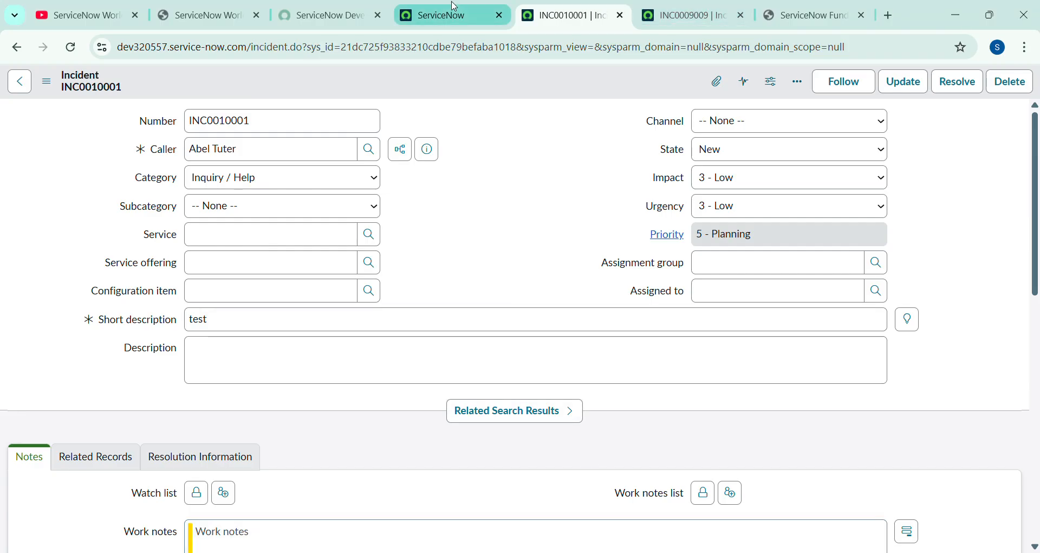
- Go back from the incident form to the Incidents list and look through its records
click(442, 16)
click(564, 15)
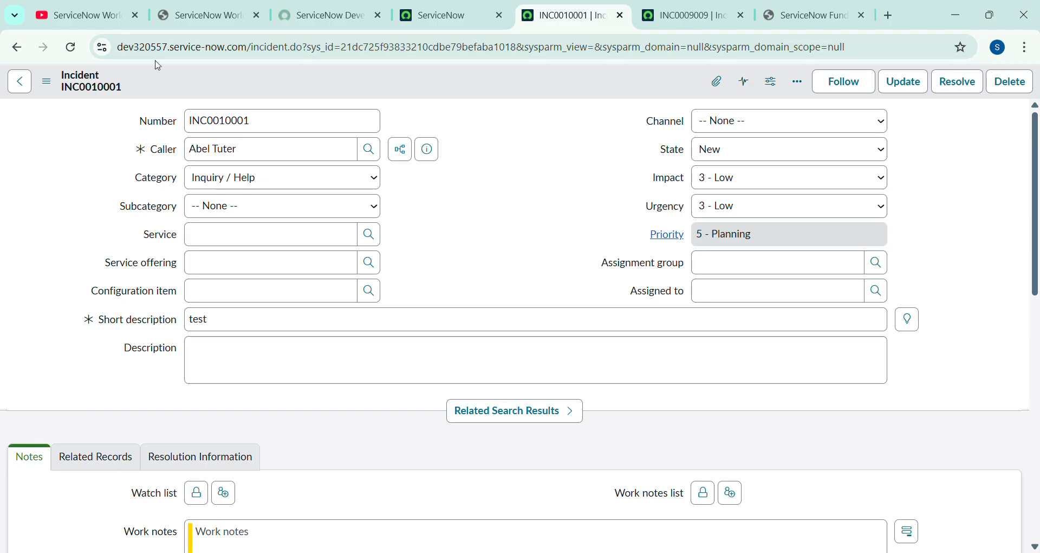
click(17, 47)
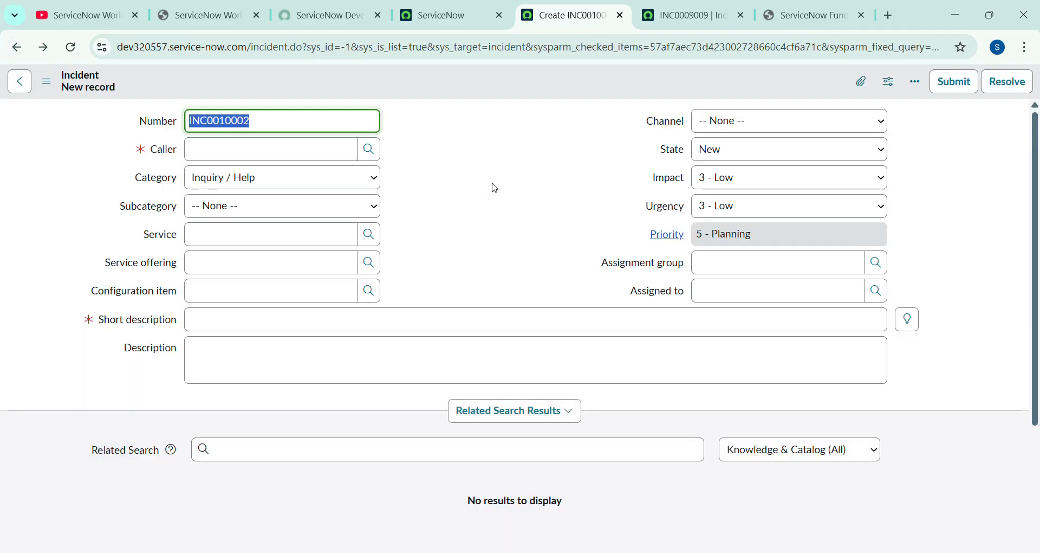
click(23, 87)
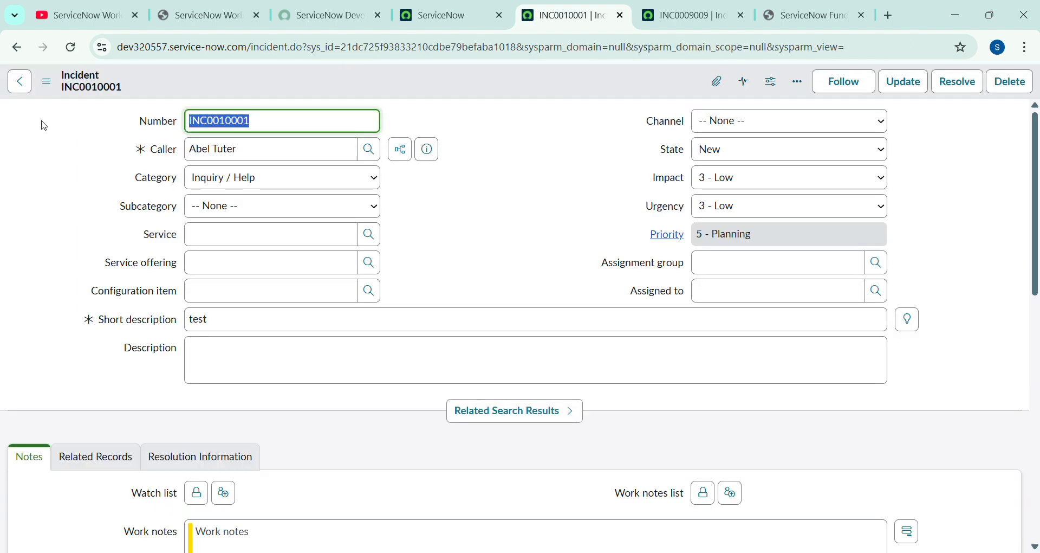
click(20, 81)
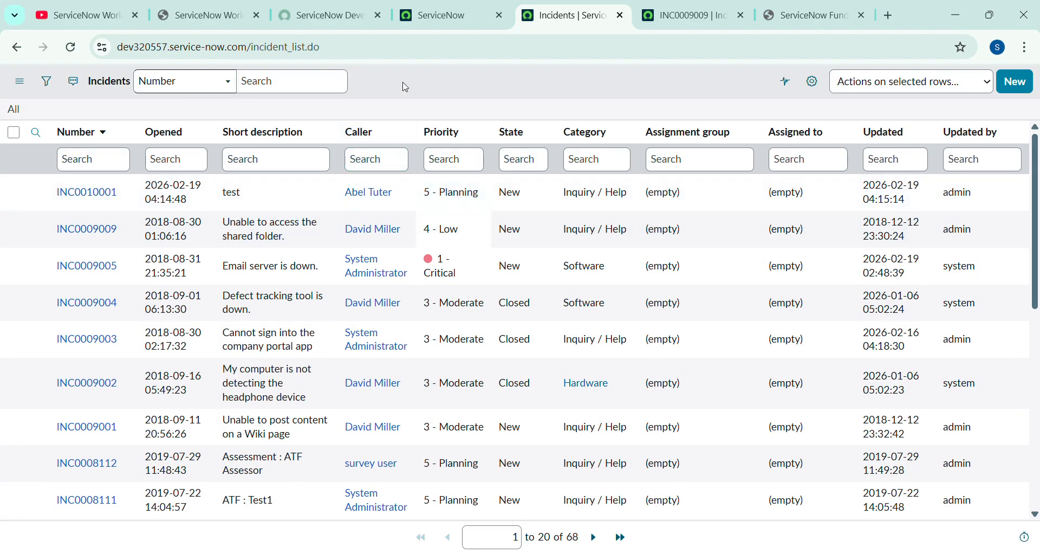
scroll(457, 257, down, 5)
scroll(461, 319, down, 3)
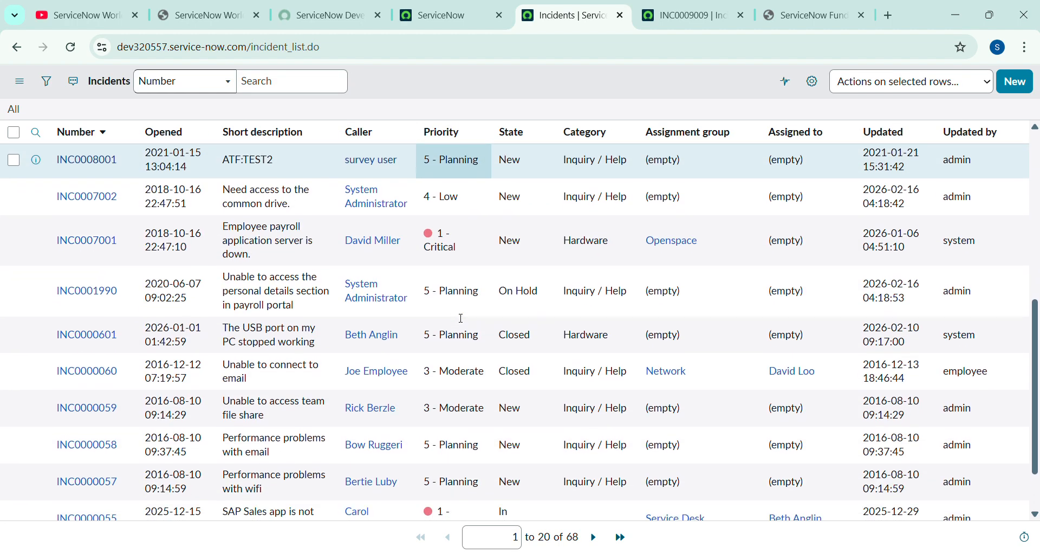
scroll(458, 318, up, 8)
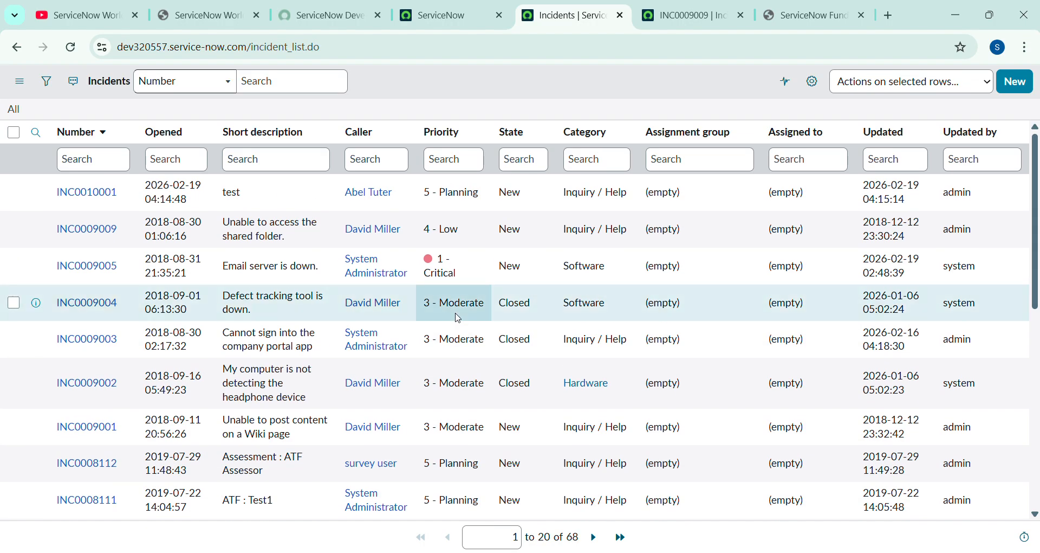
- From the ServiceNow home tab, open another Incident list in a new tab with the navigator command incident.LIST
click(453, 11)
click(159, 87)
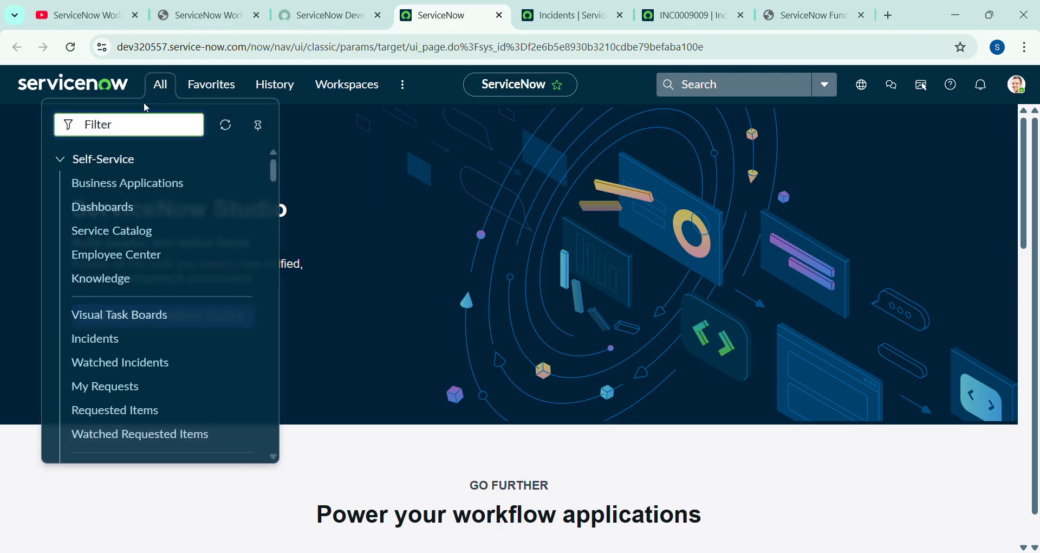
text(incident.LI)
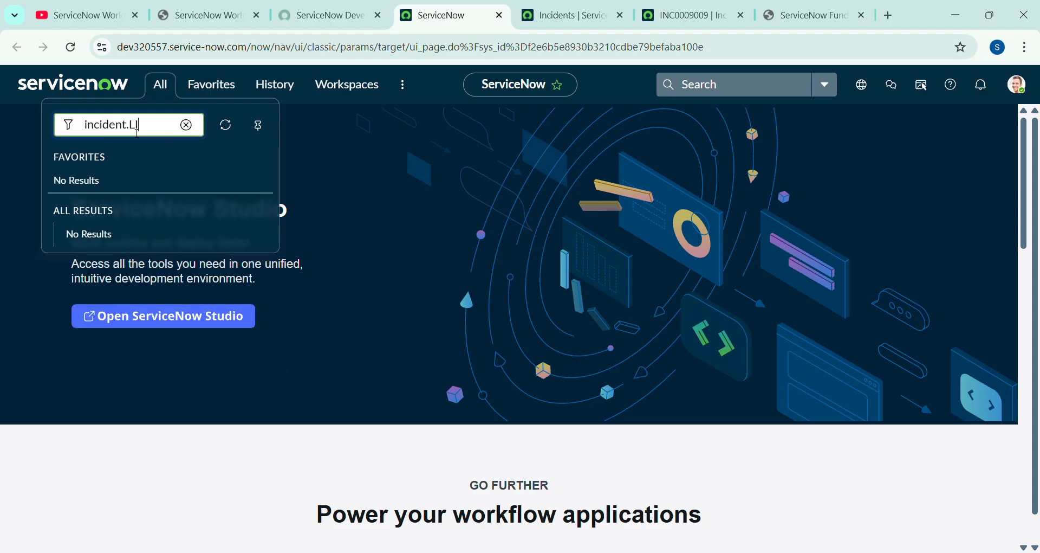
text(ST)
key(Return)
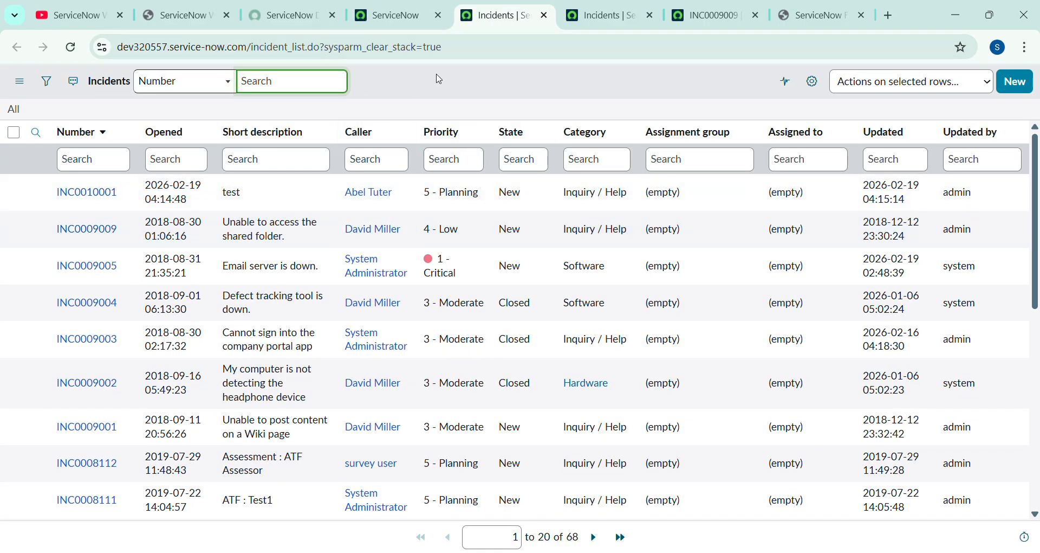
- Select the INC0010001 row in the Incidents list and clear the selection again
click(433, 87)
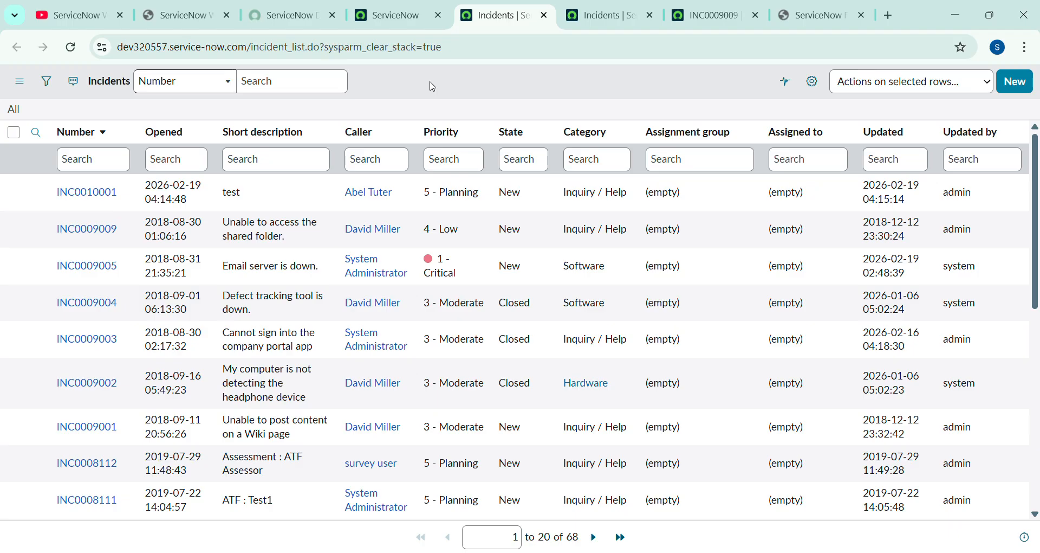
mouse_move(19, 192)
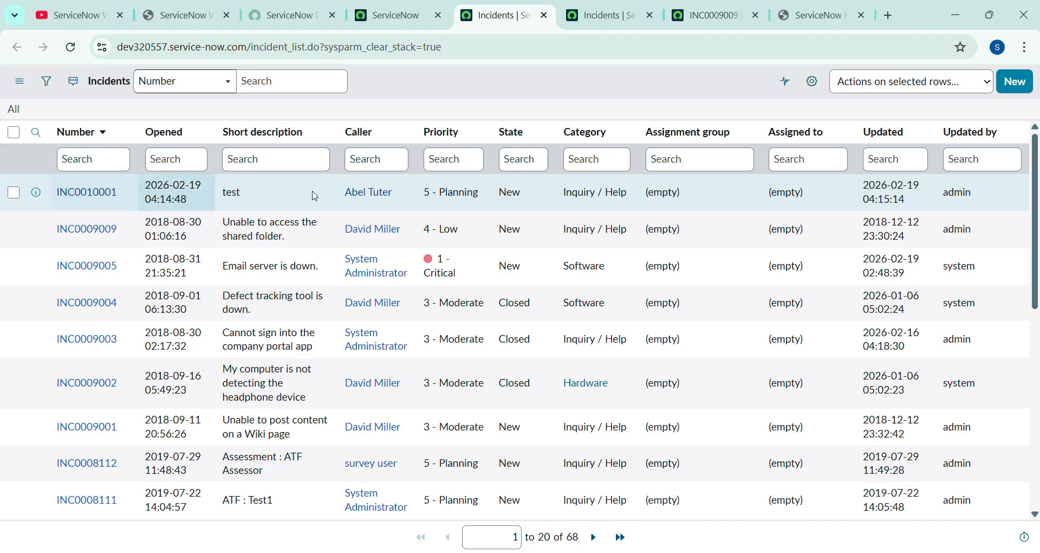
click(14, 192)
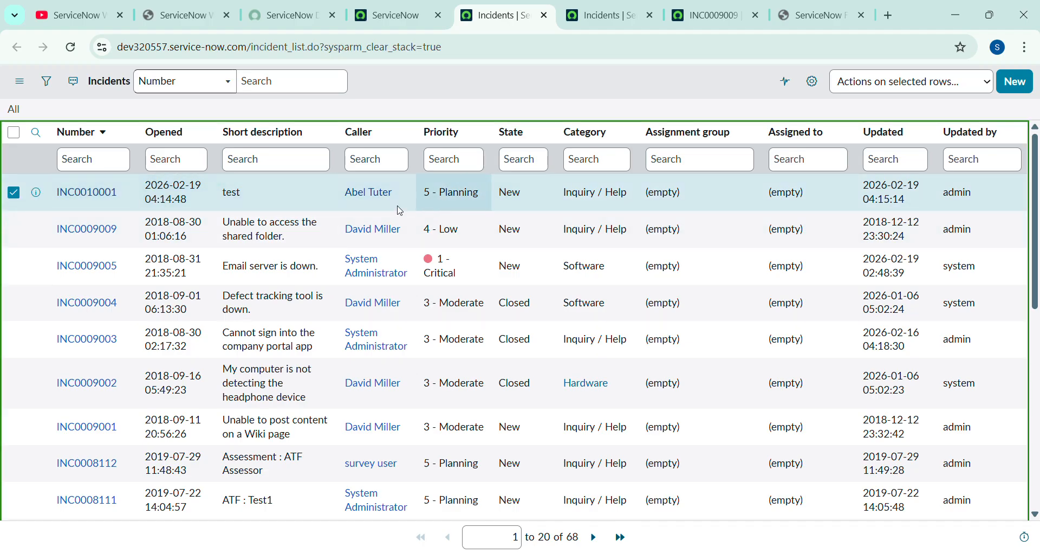
click(22, 193)
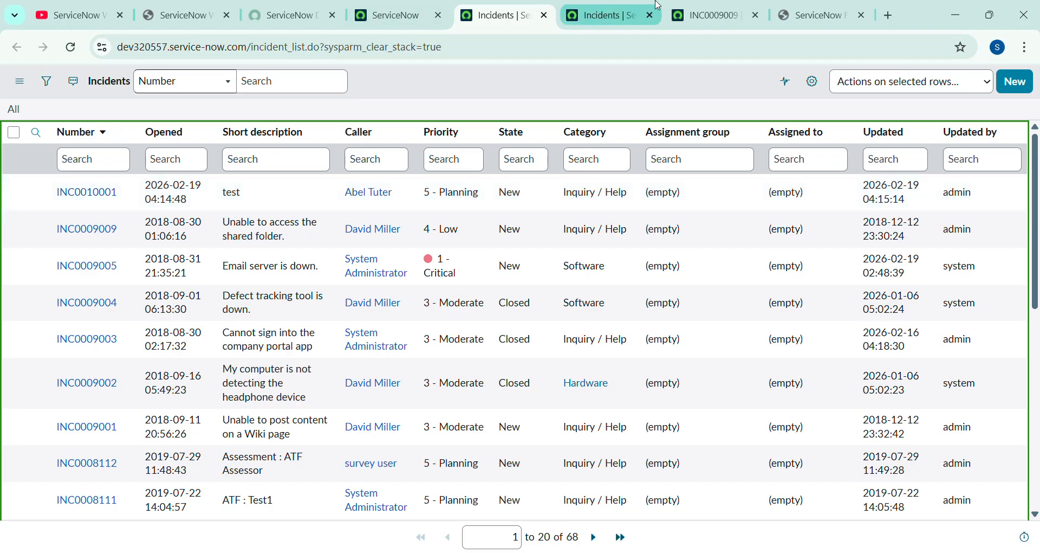
- Close the duplicate Incidents tab, view the INC0009009 form in its own tab, and return to the Incidents list
click(703, 11)
click(651, 15)
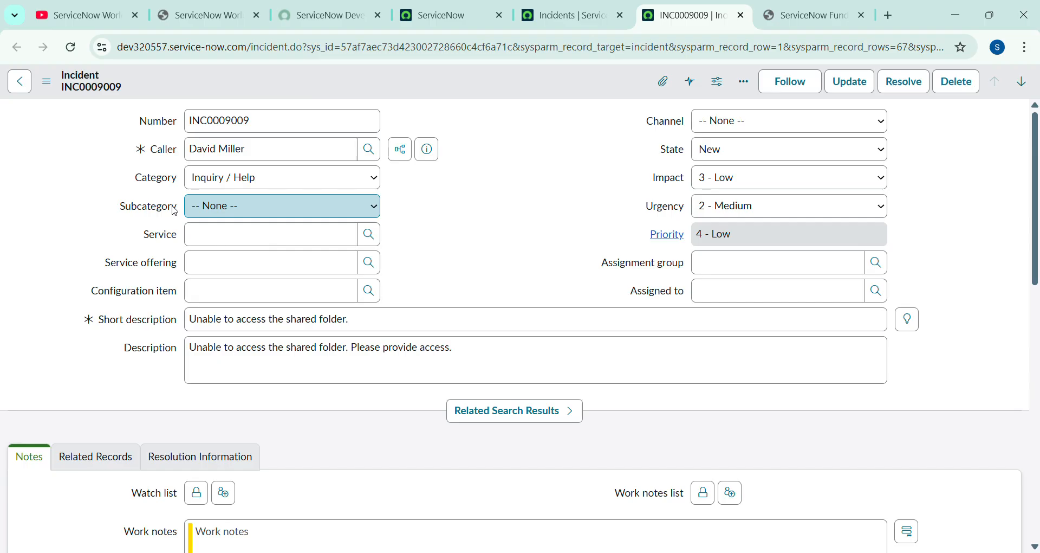
click(575, 16)
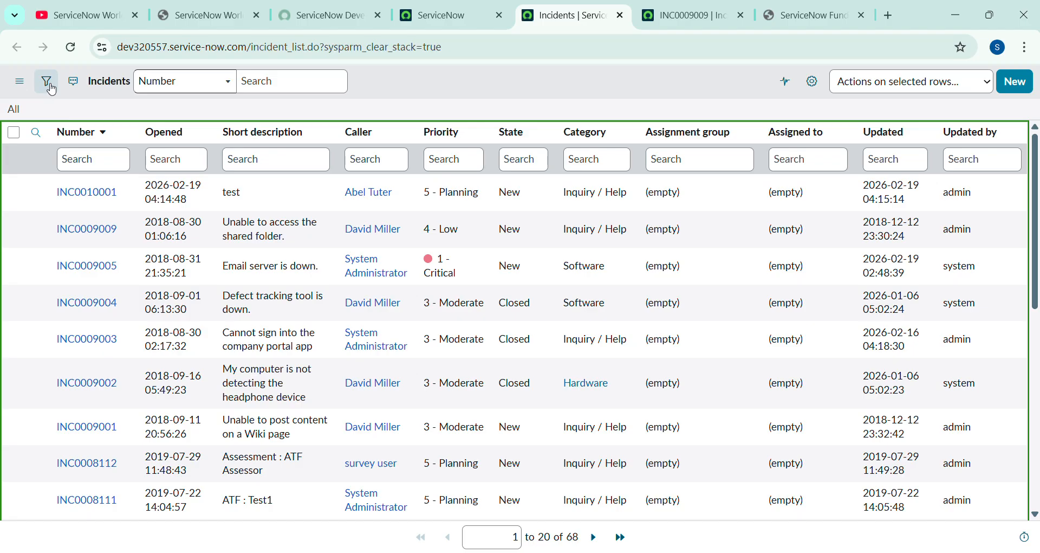
- Filter the Incidents list with the condition Active is true and run the filter
click(50, 87)
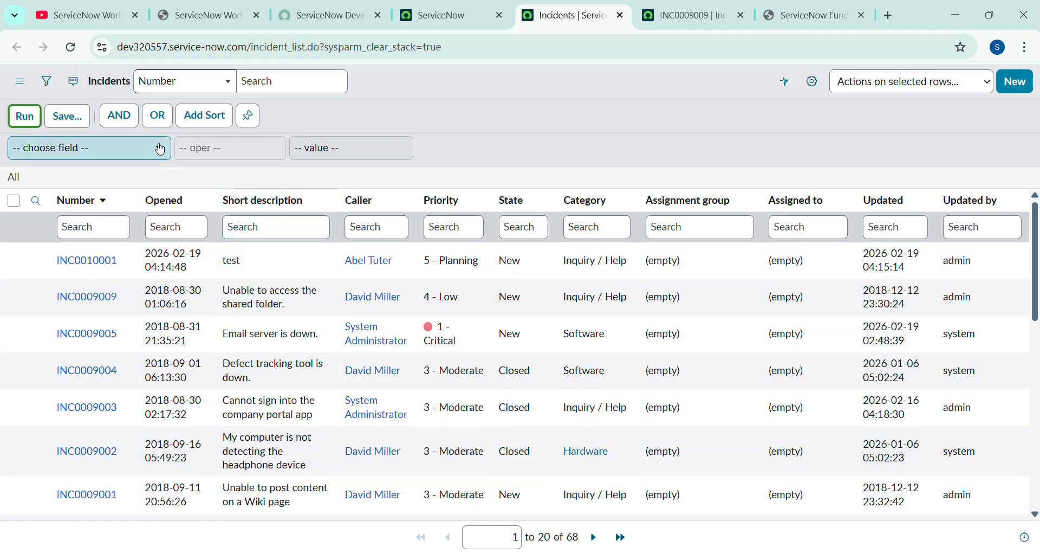
click(130, 154)
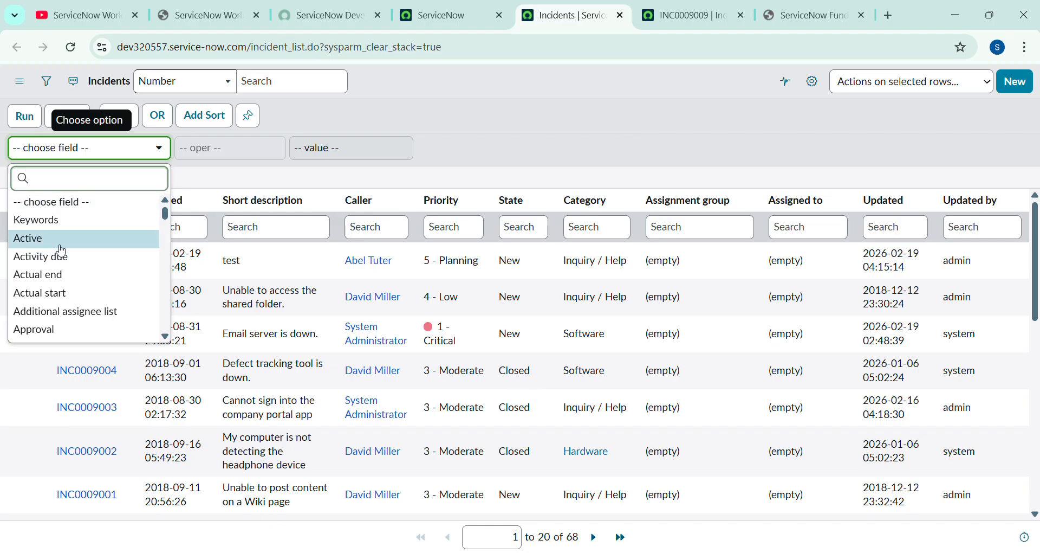
click(123, 239)
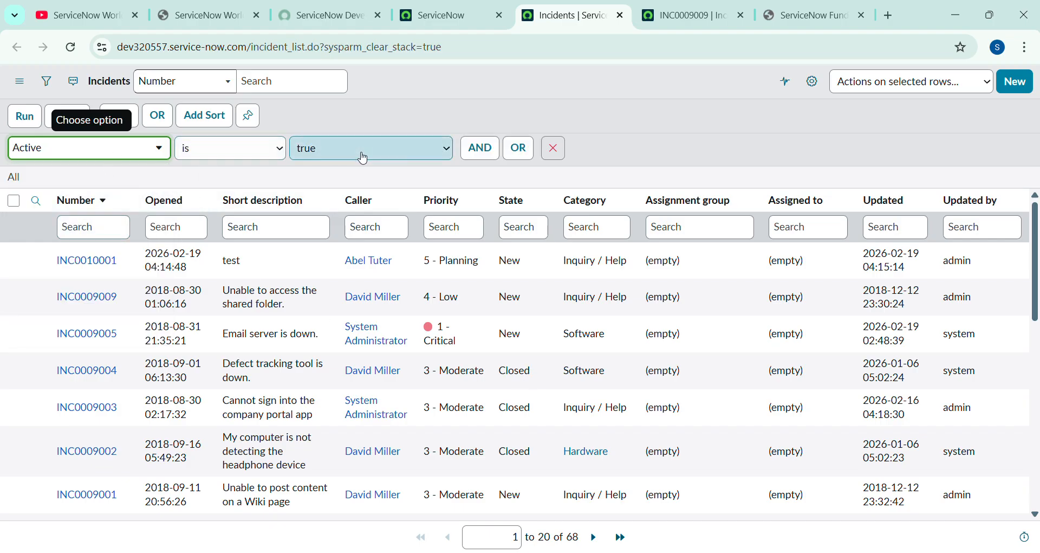
click(24, 116)
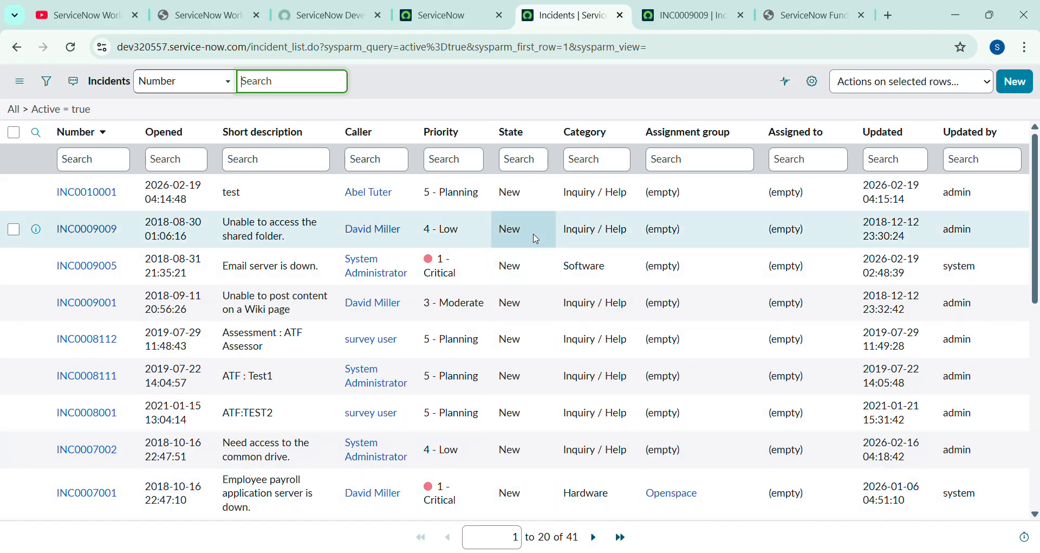
click(484, 86)
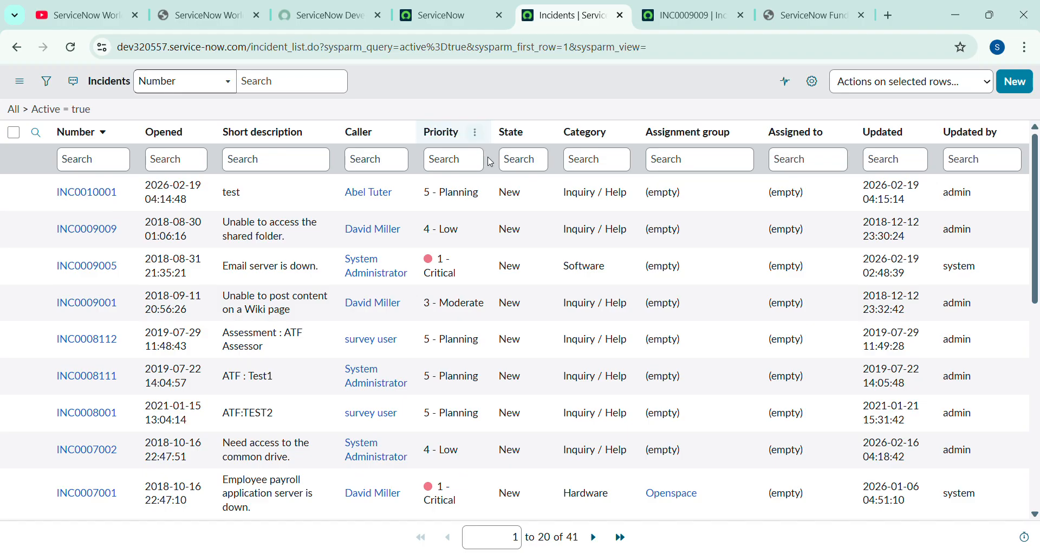
- Open the State and Assignment group cells of incident INC0010001 for inline editing and close each without entering a value
click(539, 201)
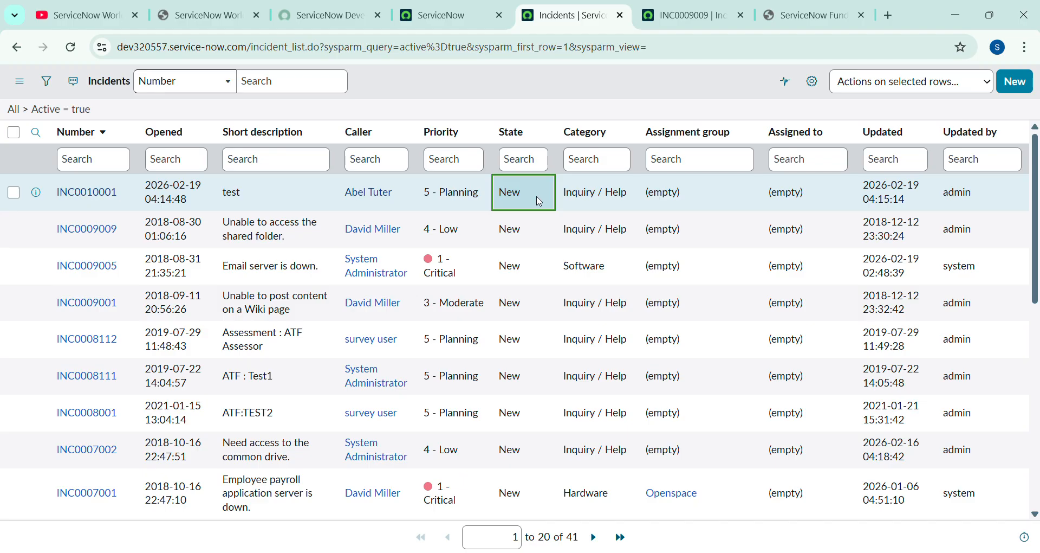
double_click(541, 201)
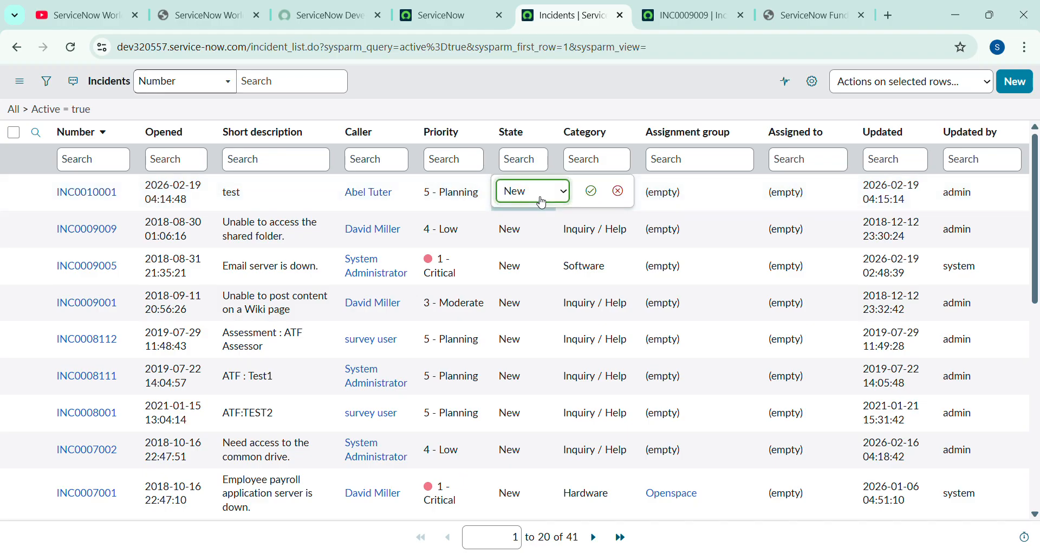
click(621, 194)
click(711, 190)
double_click(713, 190)
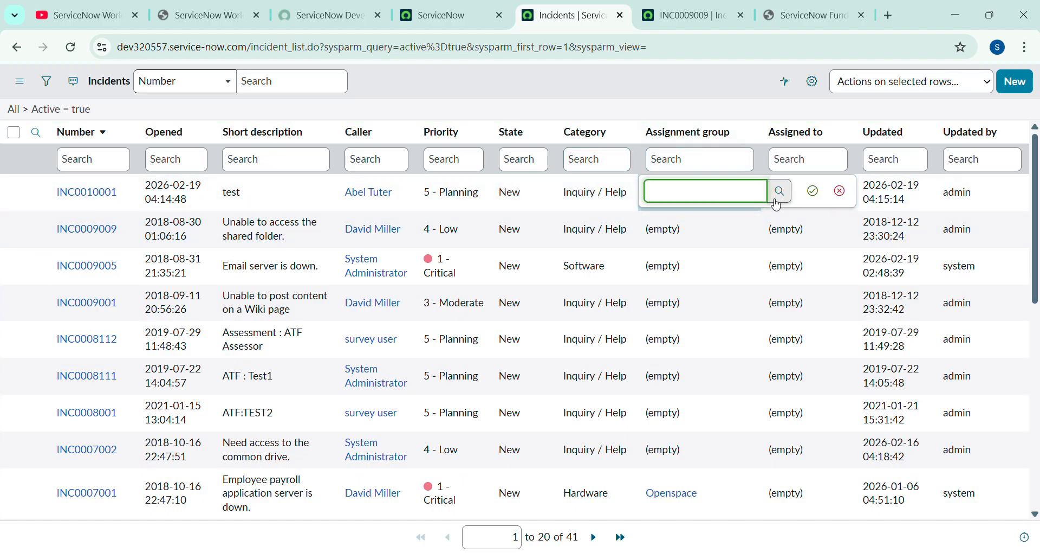
click(813, 191)
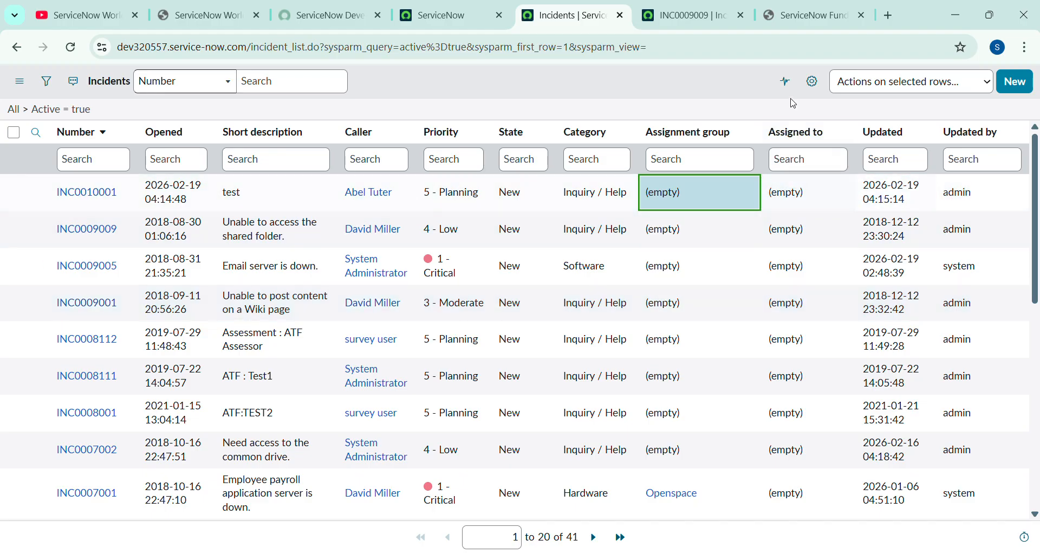
- Open the Incidents list's column personalization and add Business duration and Change Request to the selected columns
click(813, 82)
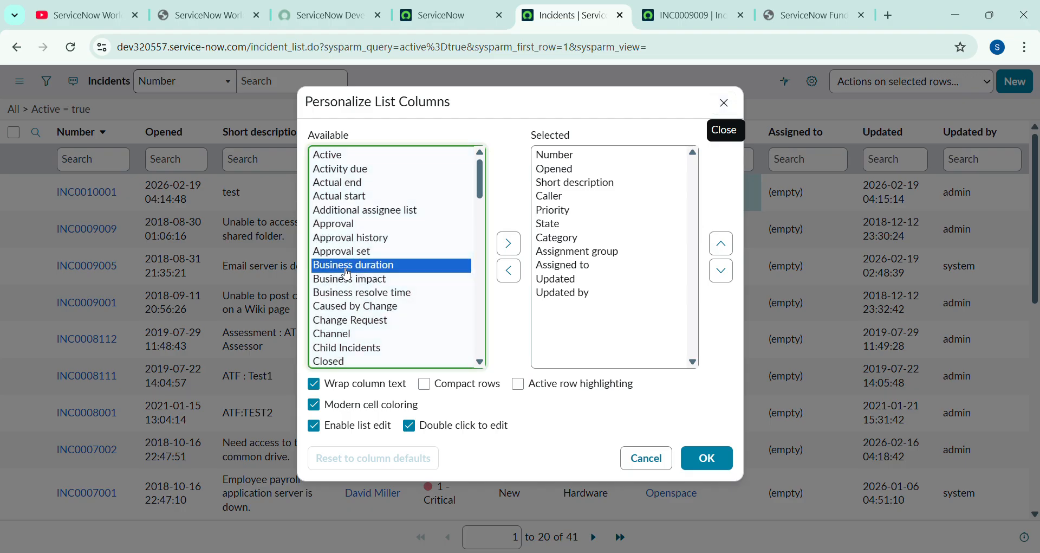
double_click(347, 267)
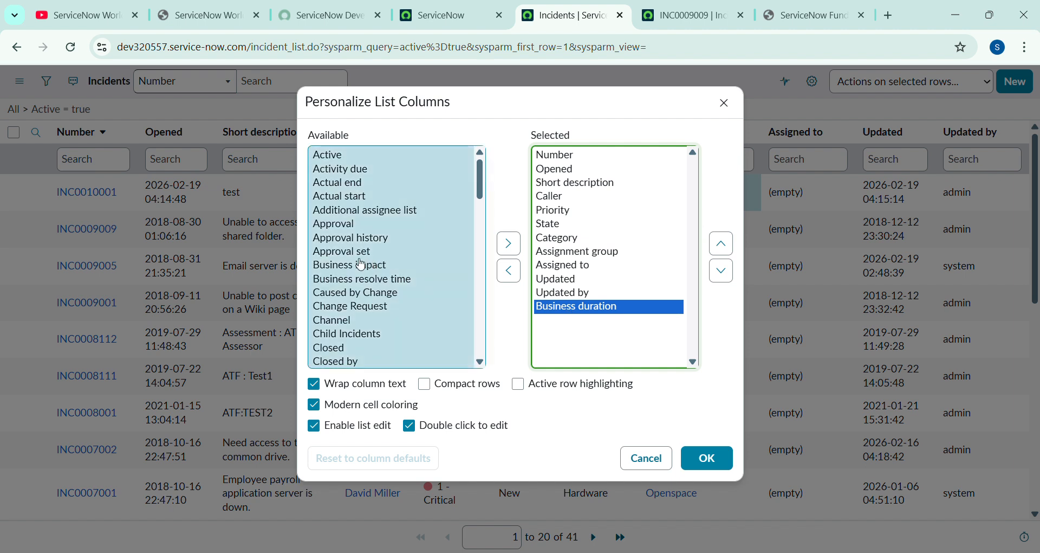
double_click(359, 307)
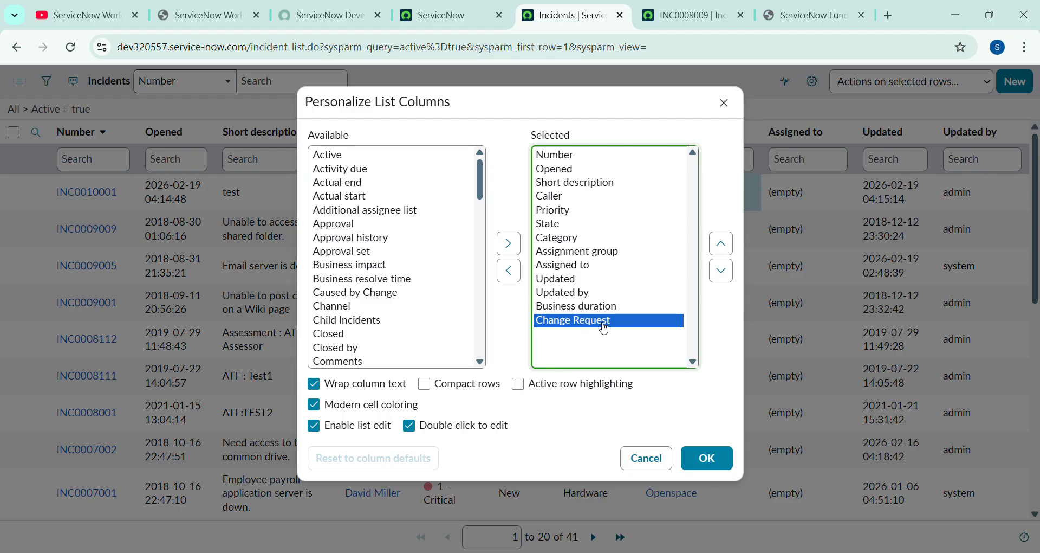
- Move the Change Request column up to directly after Assignment group and apply the column layout
click(721, 244)
double_click(722, 245)
double_click(722, 244)
double_click(721, 244)
click(721, 270)
double_click(722, 271)
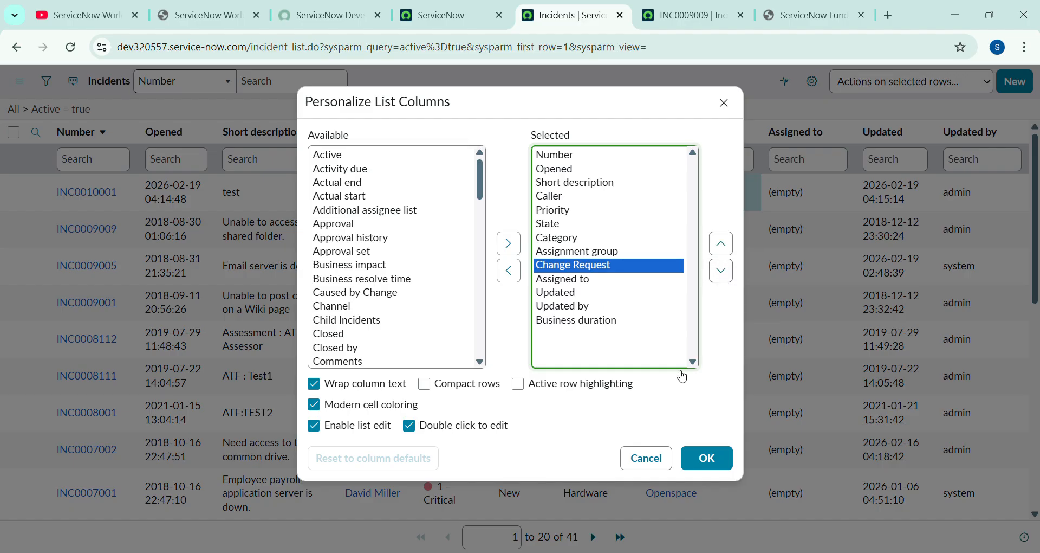
click(710, 463)
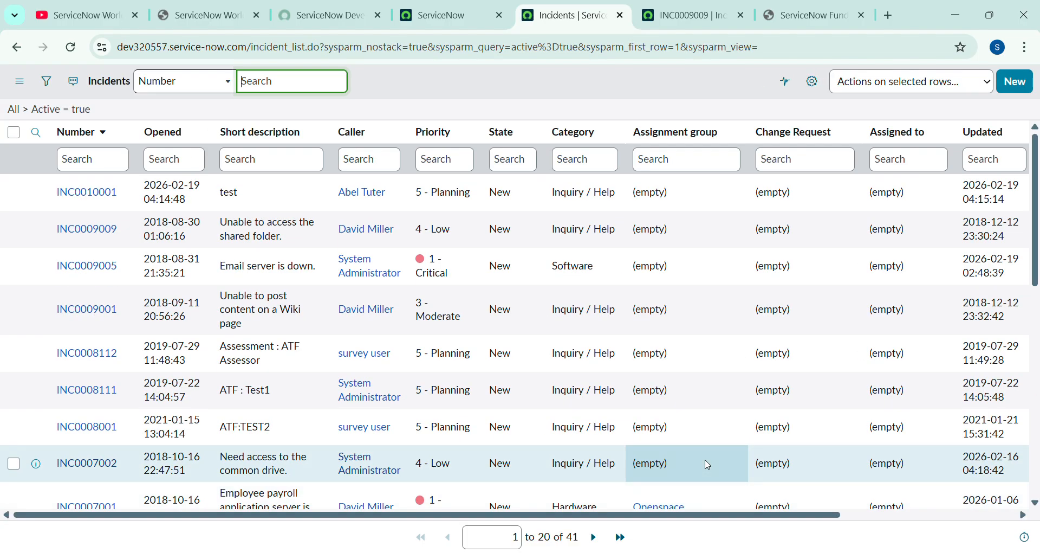
- Set the Change Request of incident INC0010001 to CHG0040005 by looking it up directly from the list
scroll(801, 230, down, 3)
scroll(802, 376, down, 5)
scroll(802, 375, up, 10)
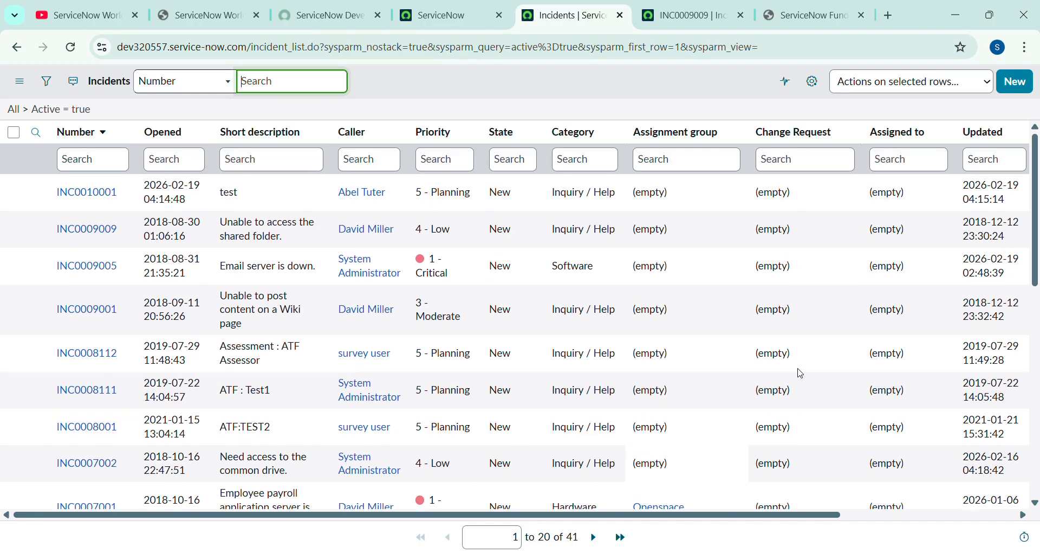
double_click(751, 196)
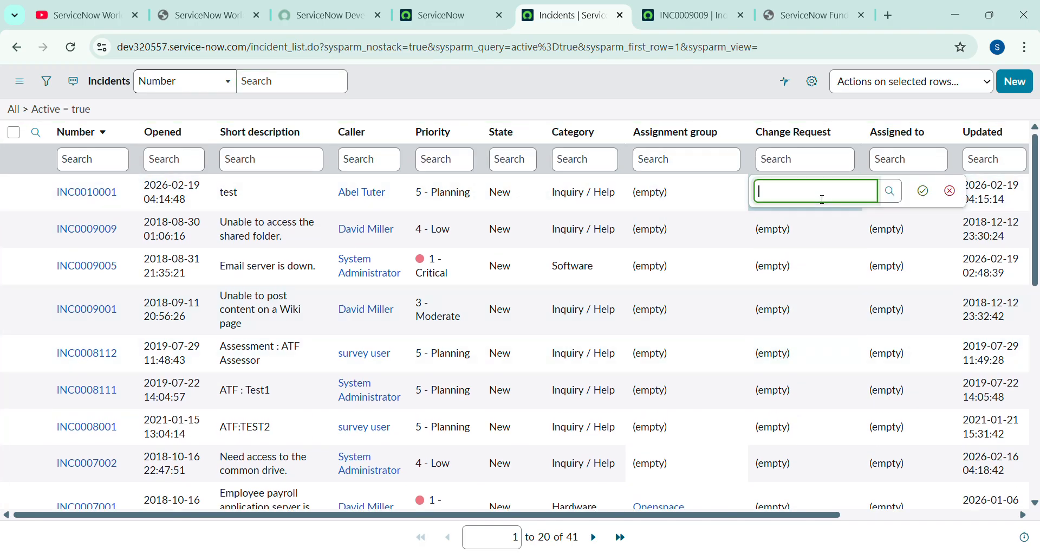
click(890, 191)
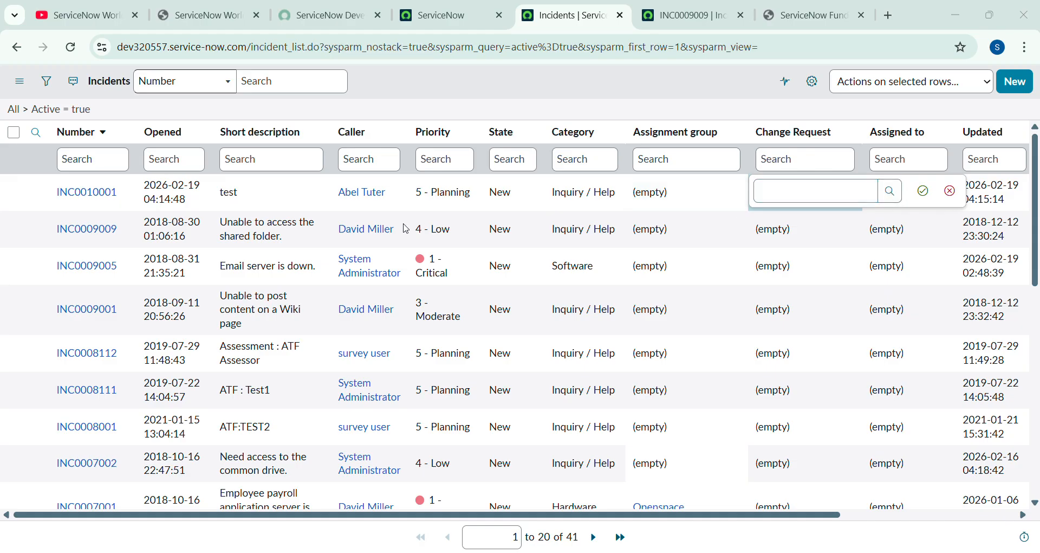
click(87, 218)
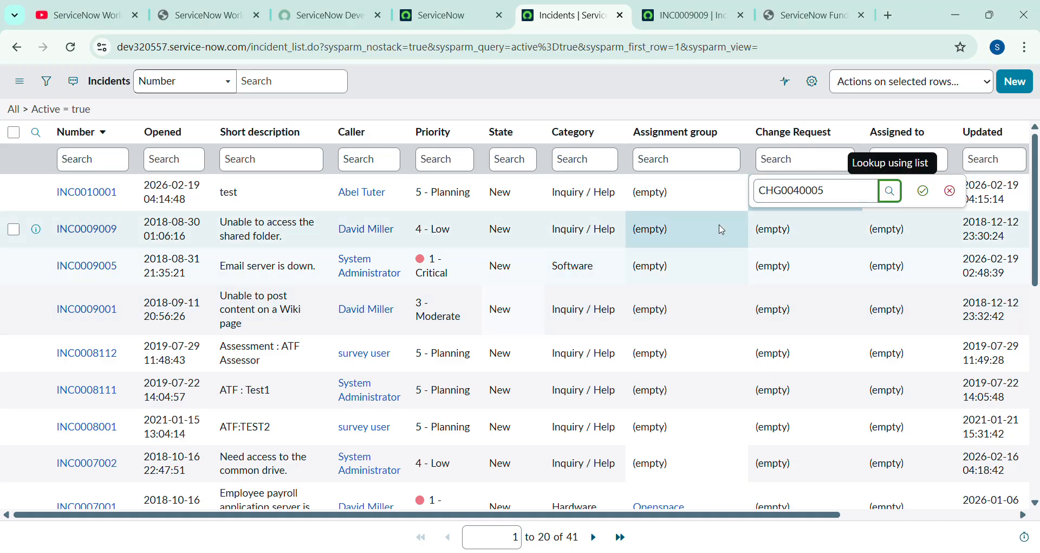
click(923, 191)
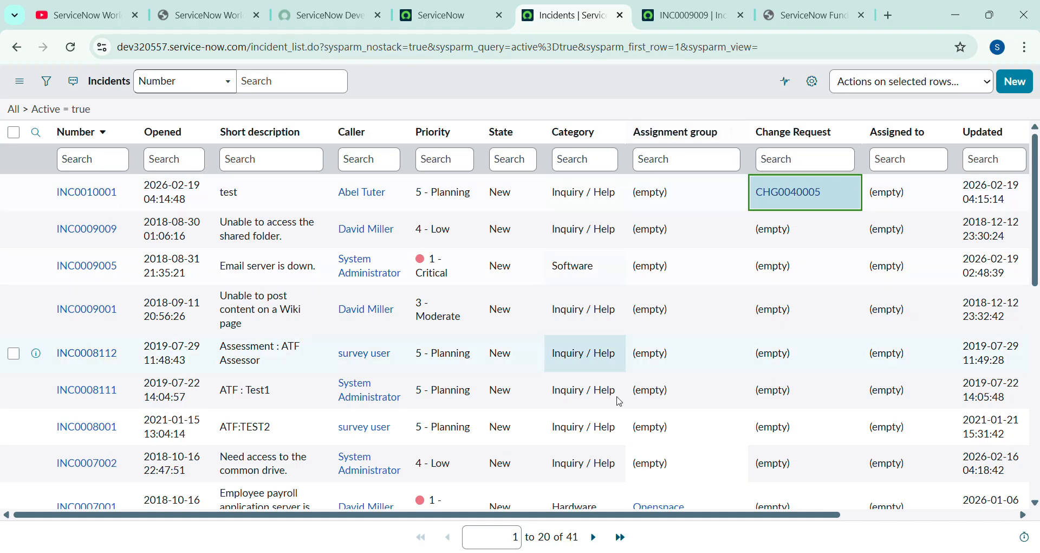
- Go to the second page of the active incidents list
click(599, 538)
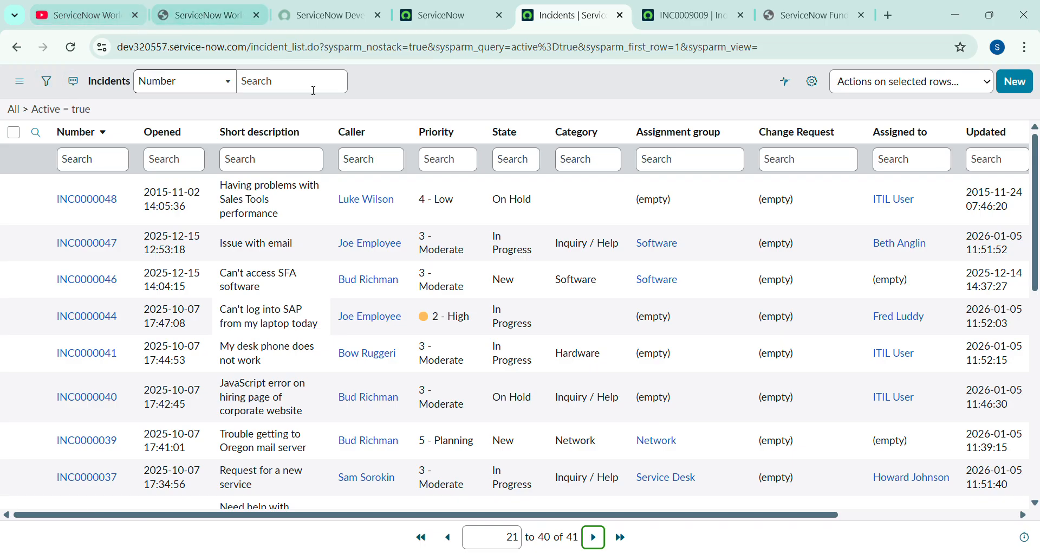
click(457, 87)
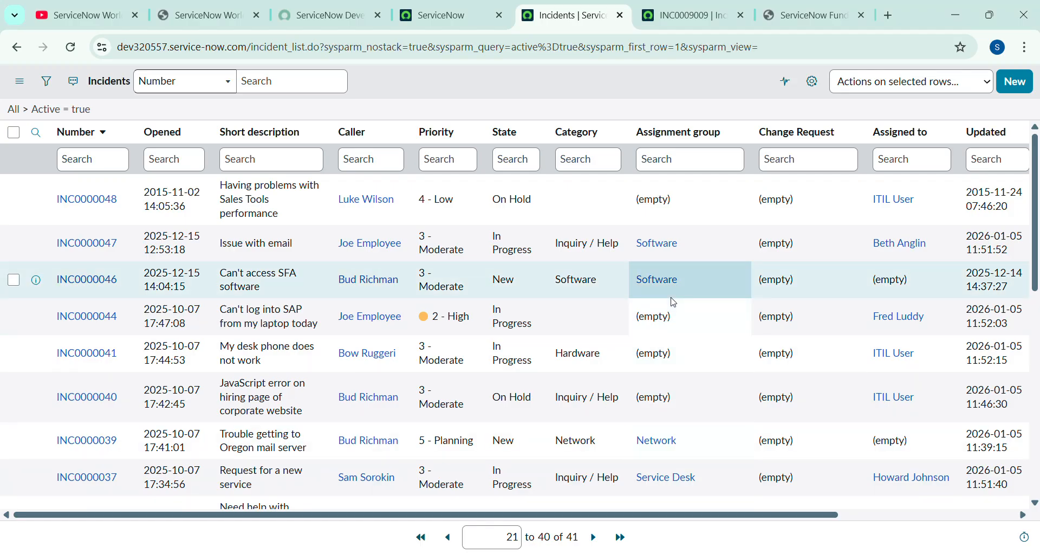
- Switch to the INC0009009 form and review its fields and its Notes, Related Records and Resolution Information sections
click(699, 5)
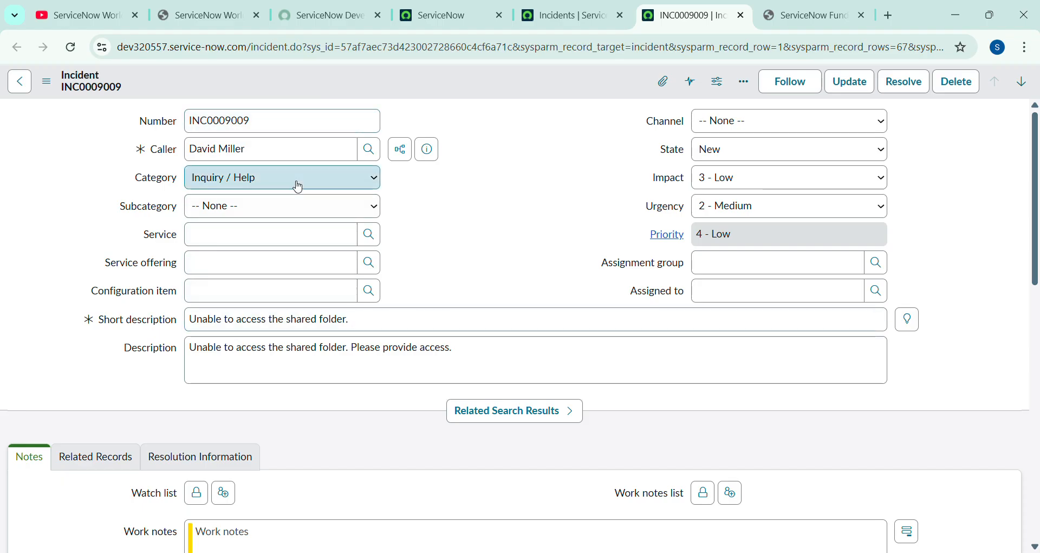
scroll(447, 258, down, 6)
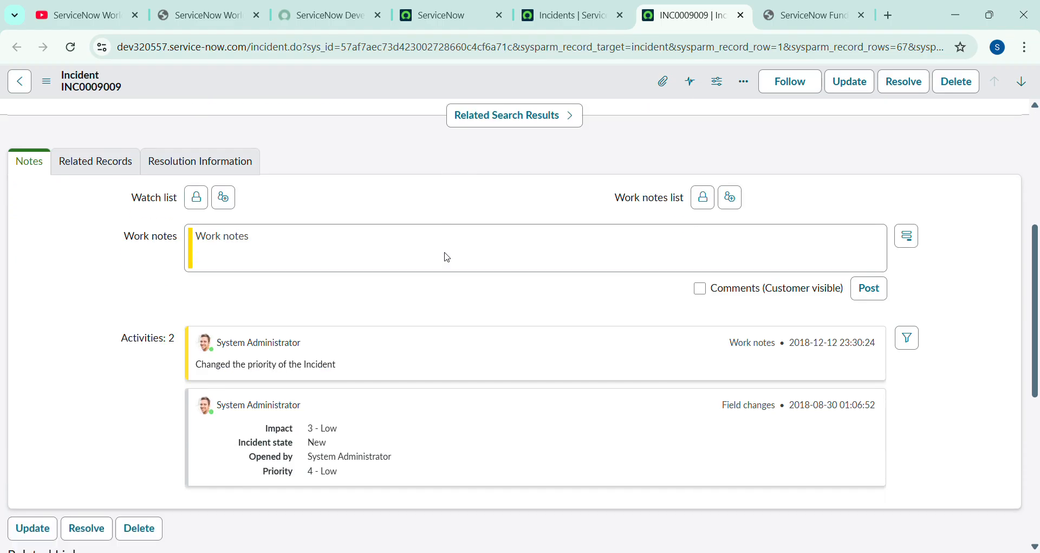
scroll(168, 228, up, 1)
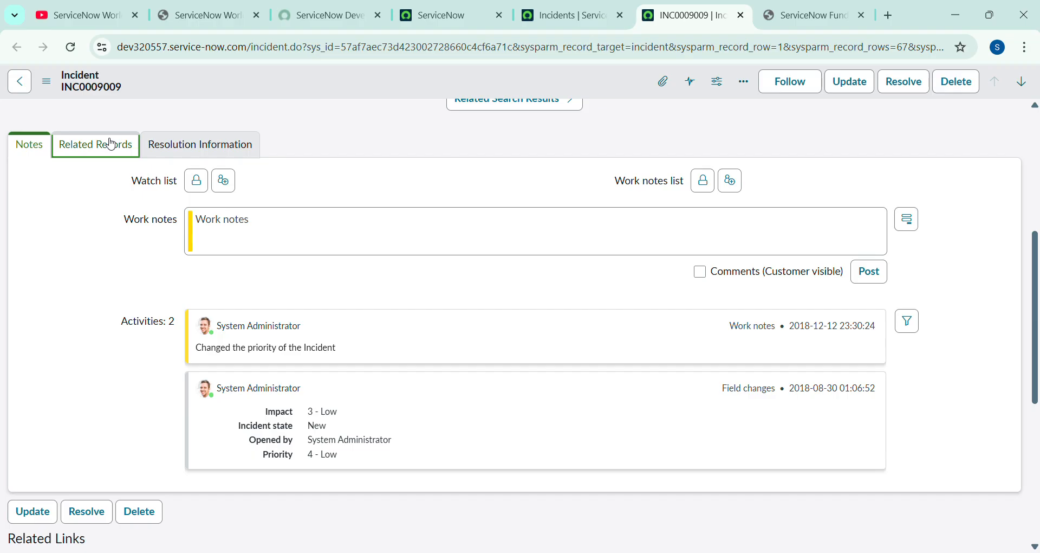
click(112, 146)
click(187, 146)
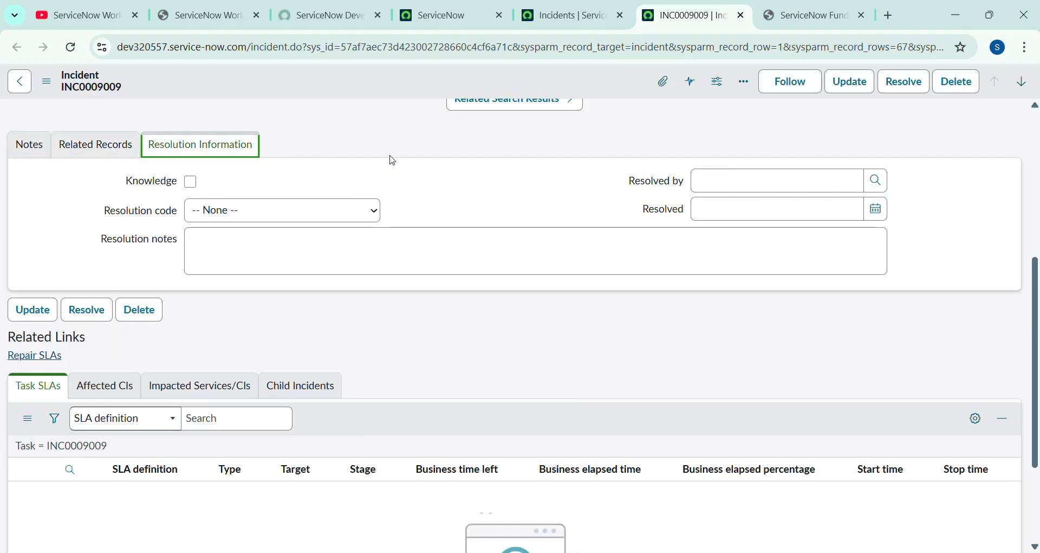
scroll(495, 174, up, 4)
scroll(502, 177, up, 2)
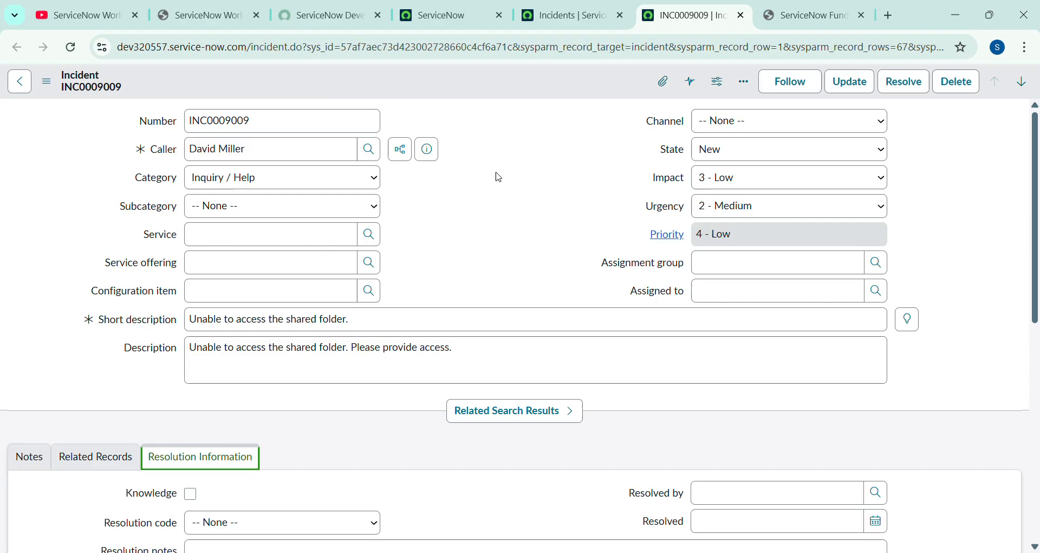
- View the Affected CIs, Impacted Services/CIs and Child Incidents related lists of incident INC0009009
scroll(495, 174, down, 3)
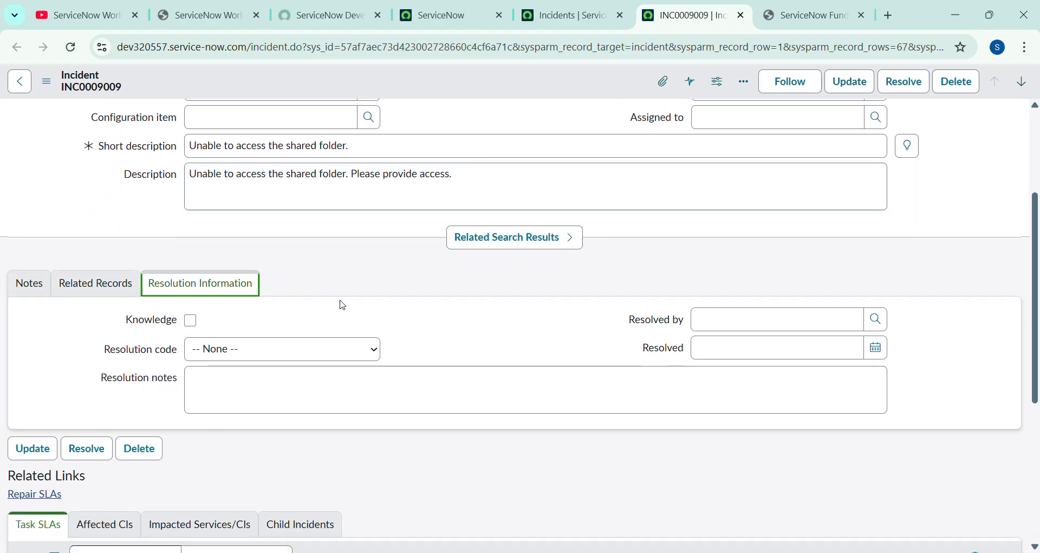
scroll(341, 302, down, 5)
click(96, 265)
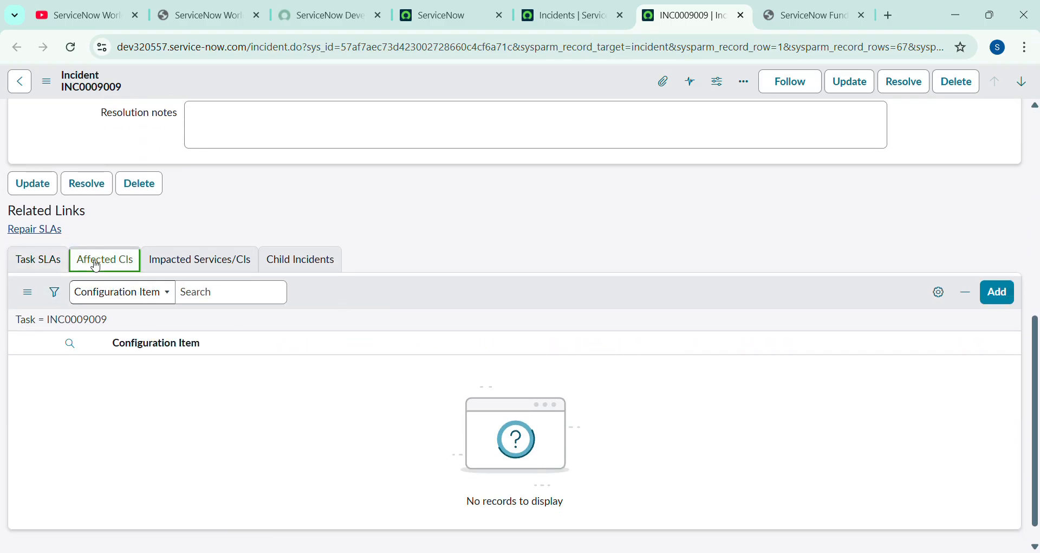
click(241, 262)
click(316, 271)
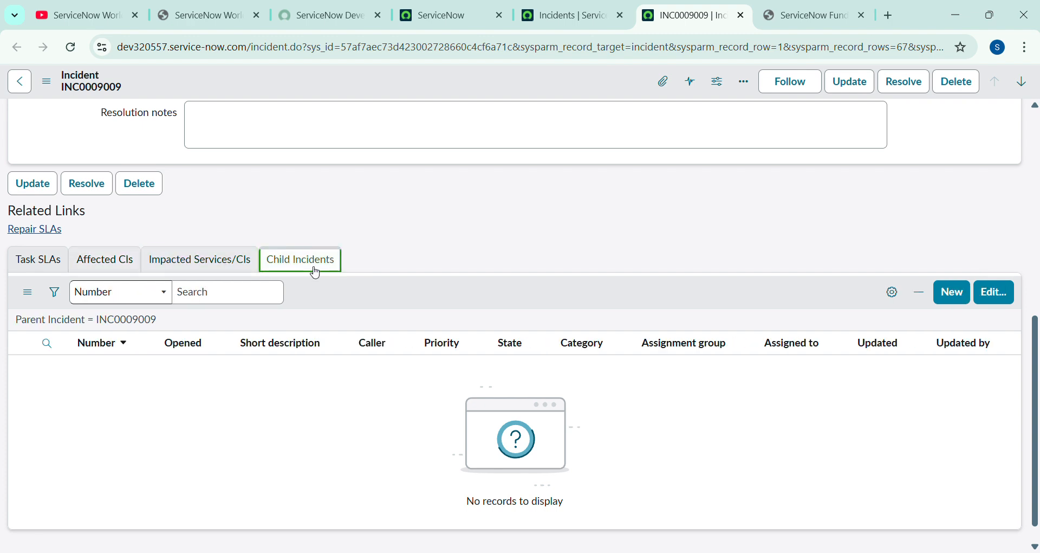
- View the Task SLAs, Affected CIs and Impacted Services/CIs related lists of incident INC0009009
click(66, 270)
click(103, 261)
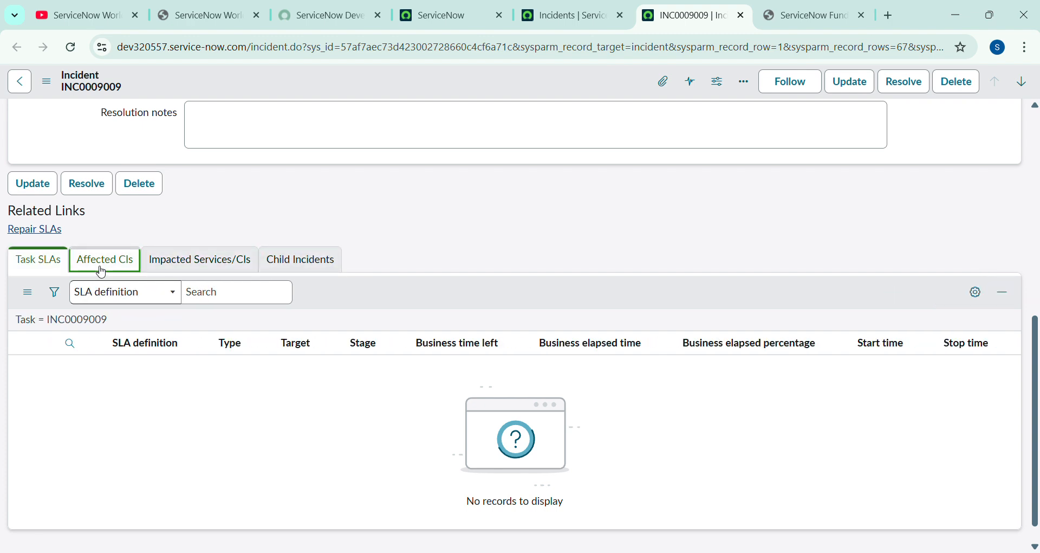
click(216, 265)
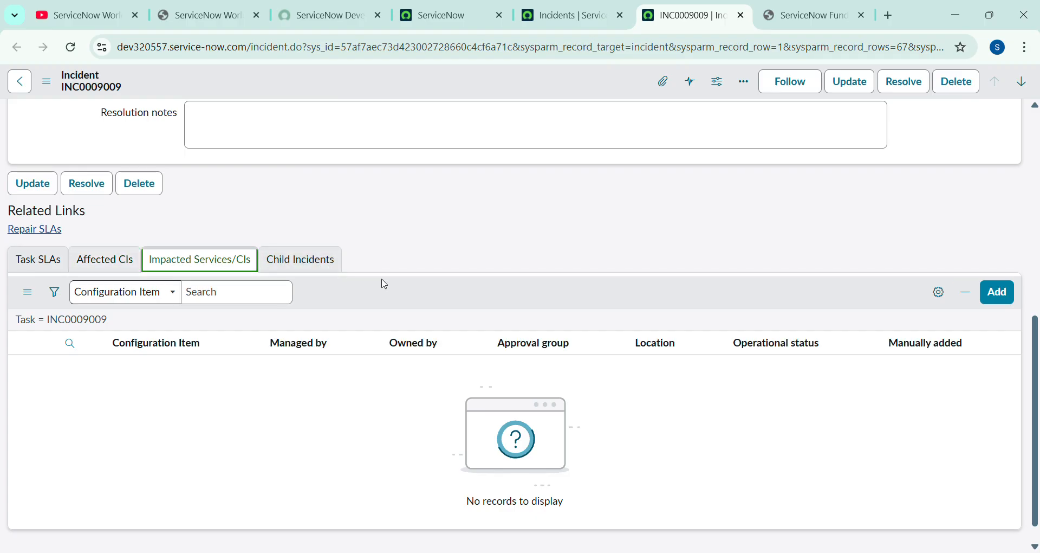
- Examine the main form fields of INC0009009 and compare them with the related lists beneath the form
scroll(382, 284, up, 5)
scroll(385, 284, up, 3)
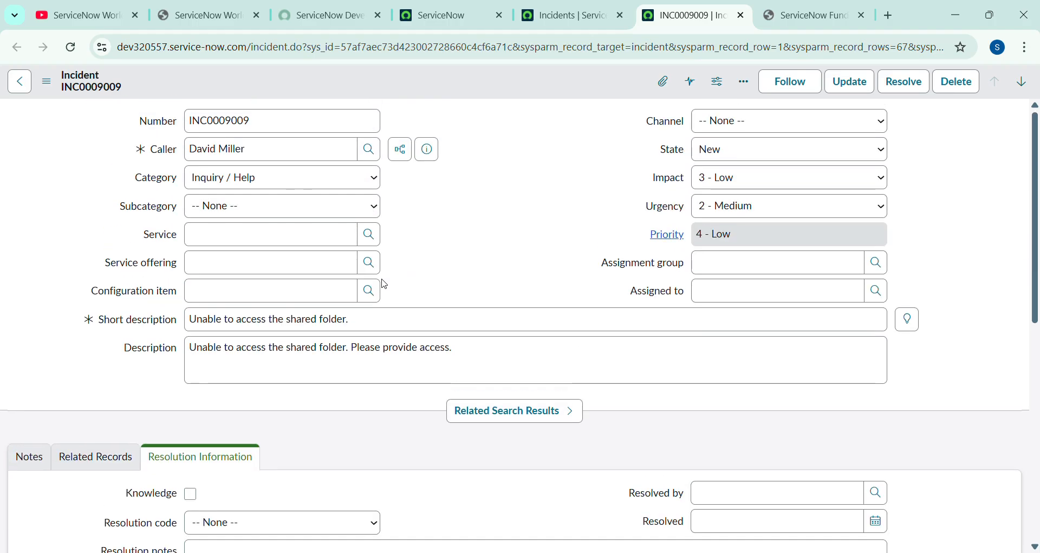
scroll(385, 284, down, 6)
scroll(385, 284, up, 4)
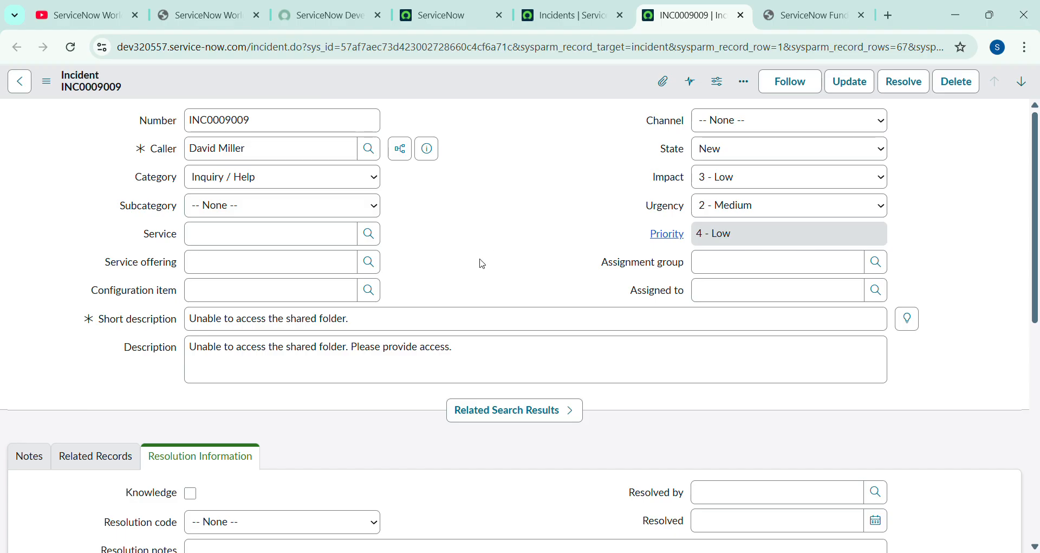
scroll(483, 264, down, 7)
scroll(483, 264, down, 1)
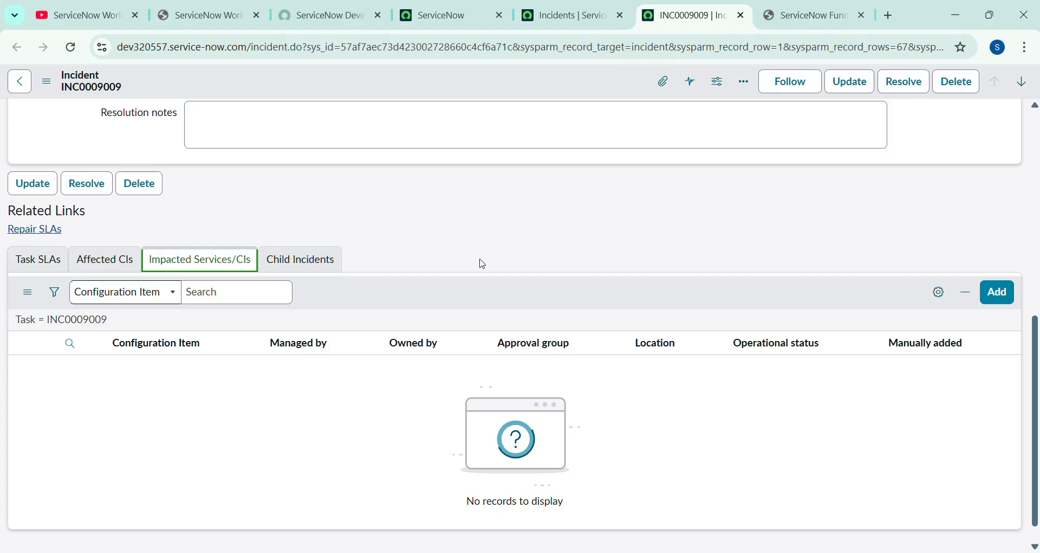
scroll(482, 264, up, 8)
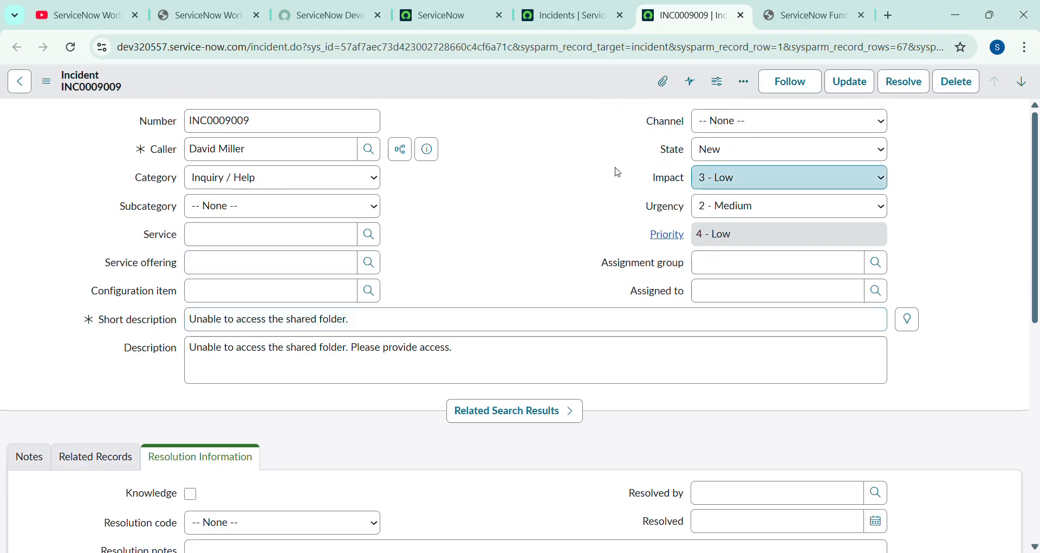
scroll(618, 171, down, 6)
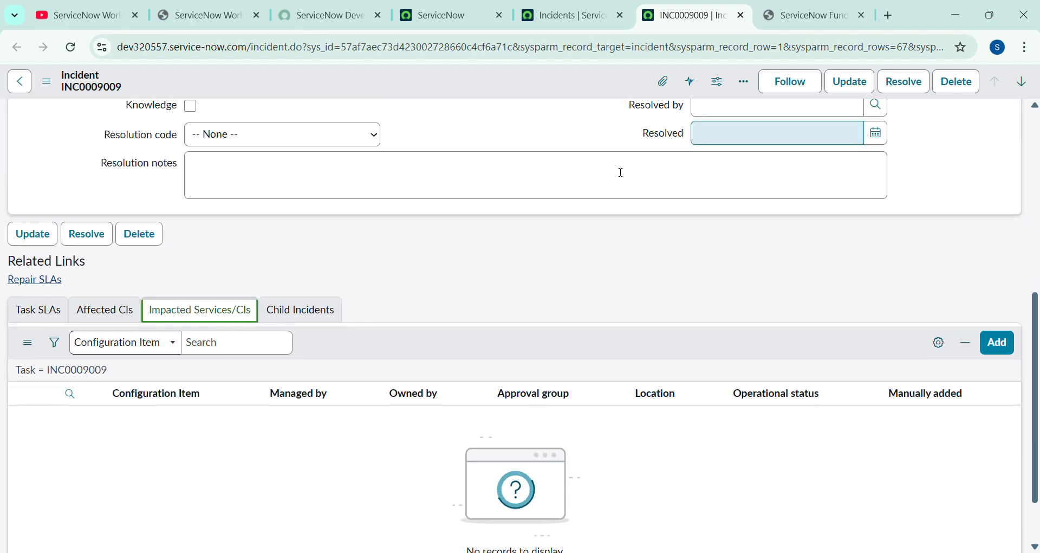
- Review the Related Records and Notes sections of INC0009009, switching the notes entry between customer-visible comments and work notes
scroll(620, 172, up, 2)
click(55, 192)
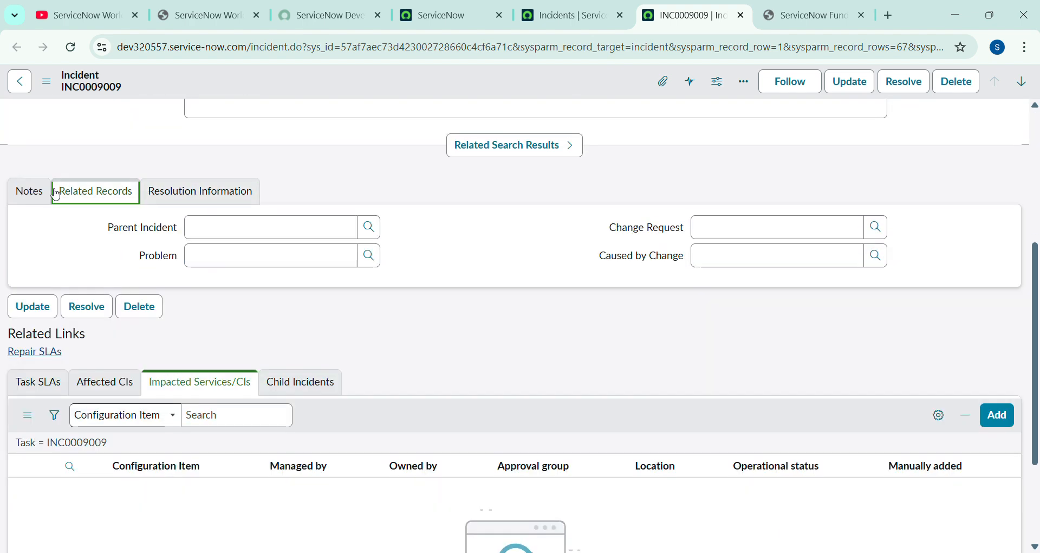
click(37, 198)
click(198, 266)
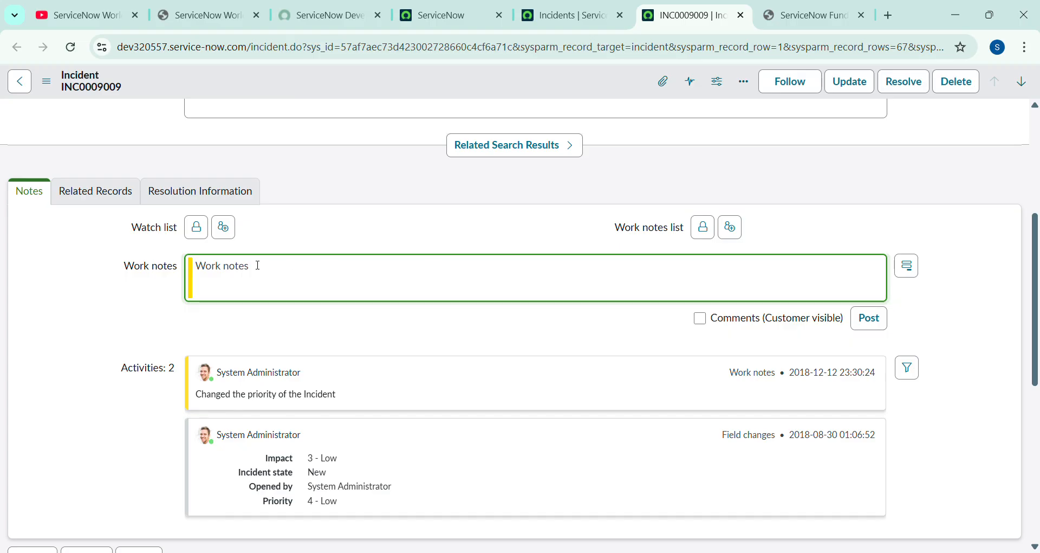
scroll(407, 195, up, 5)
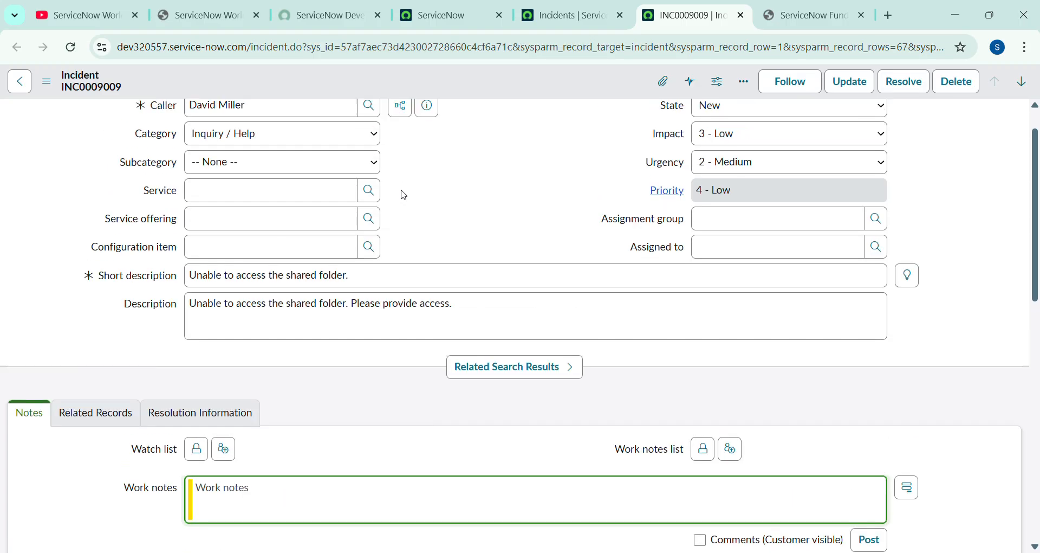
scroll(495, 347, down, 5)
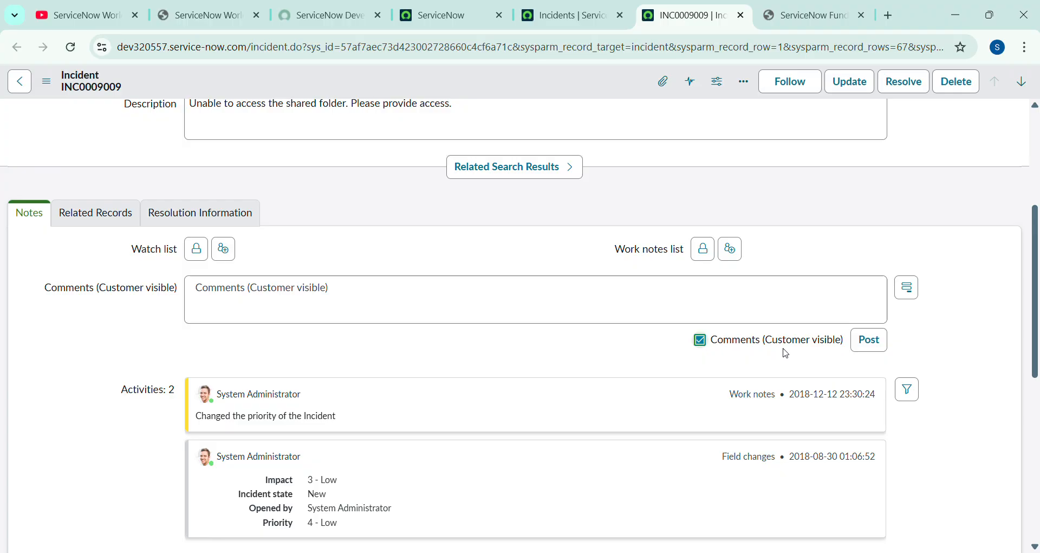
click(701, 341)
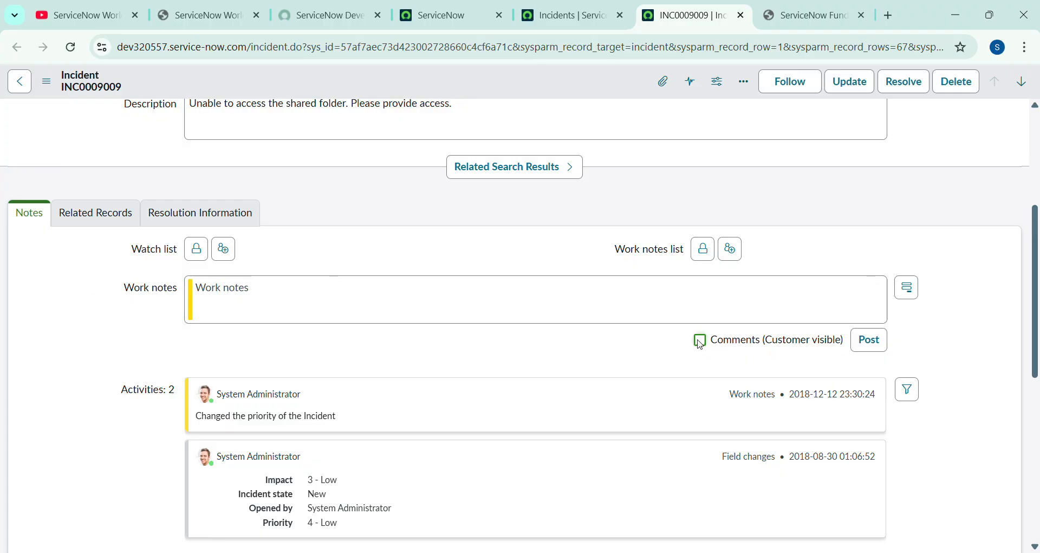
scroll(386, 203, up, 5)
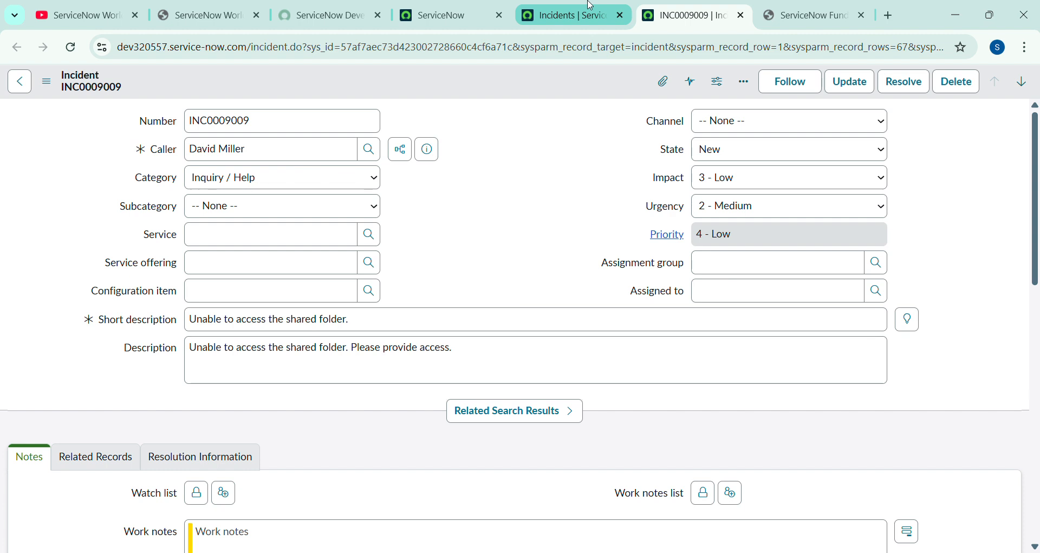
click(457, 13)
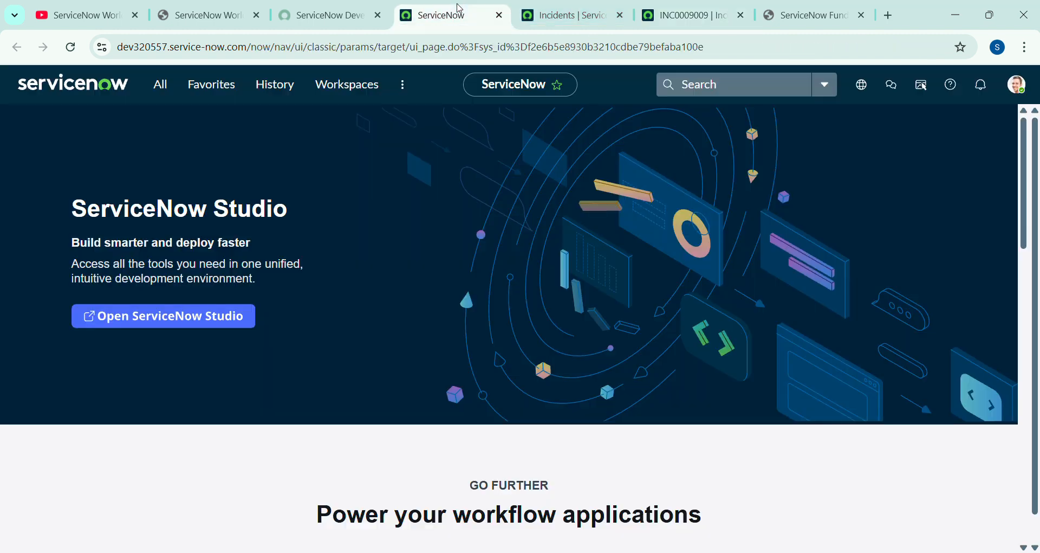
click(162, 87)
text(in)
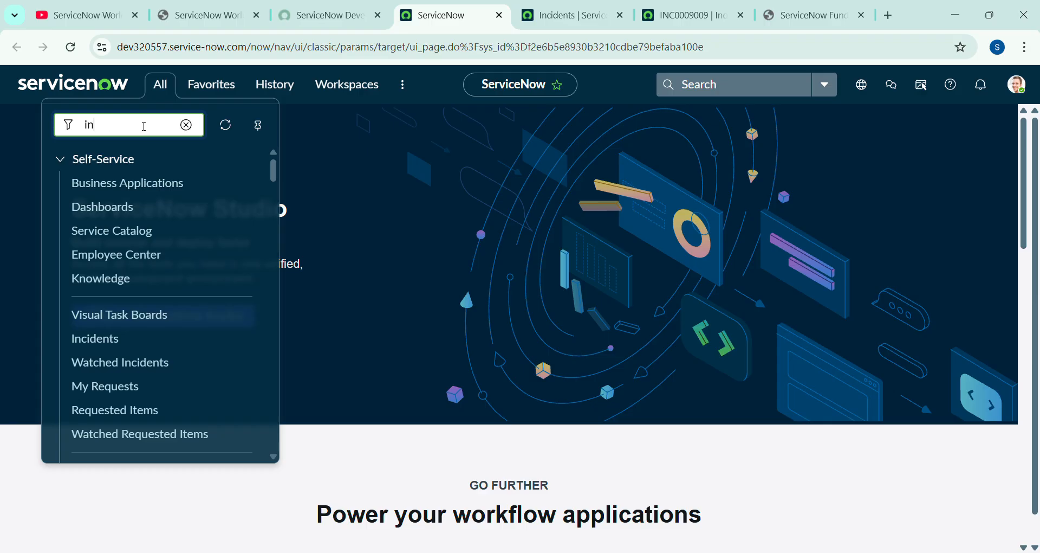
text(cident)
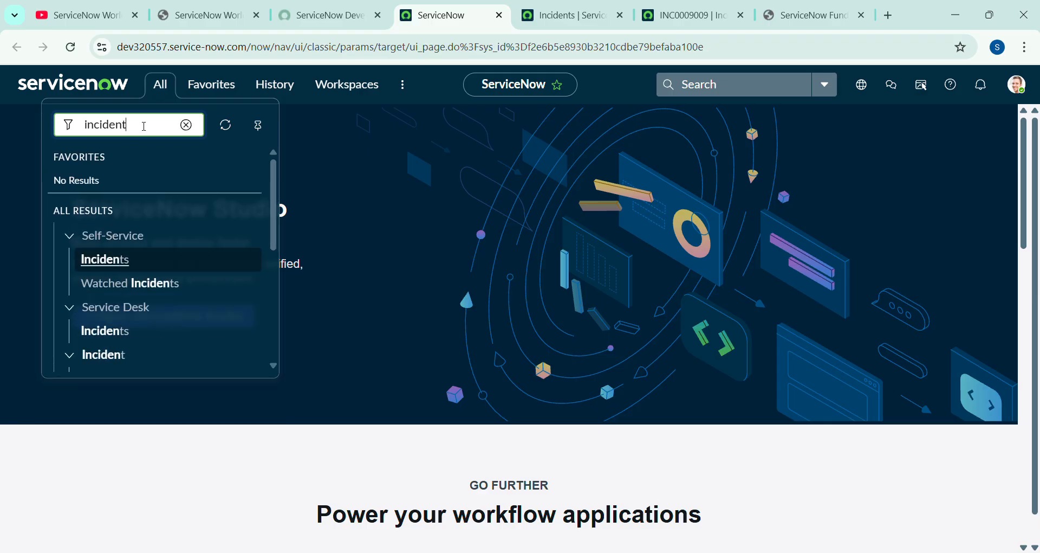
key(BackSpace)
key(BackSpace)
key(BackSpace)
key(BackSpace)
key(BackSpace)
key(BackSpace)
key(BackSpace)
key(BackSpace)
- Compare the addresses of the Incidents list and the INC0009009 form, highlighting incident.do in the form's address
click(575, 16)
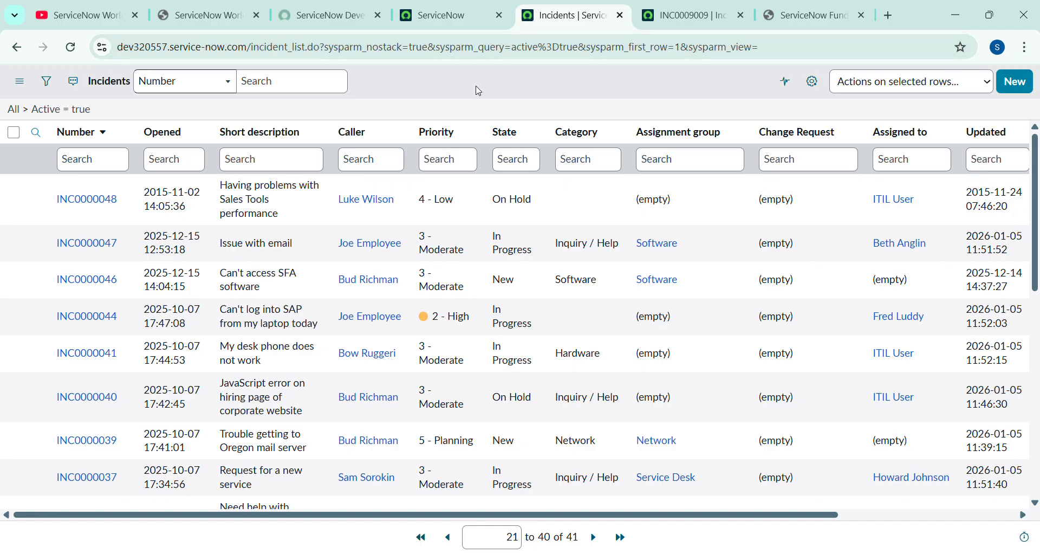
click(684, 7)
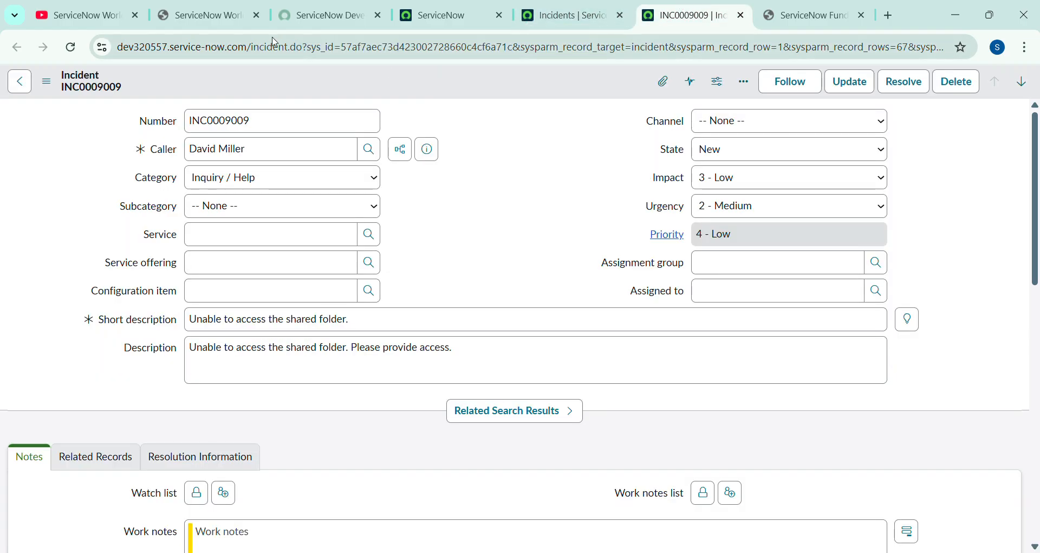
drag(303, 47, 252, 48)
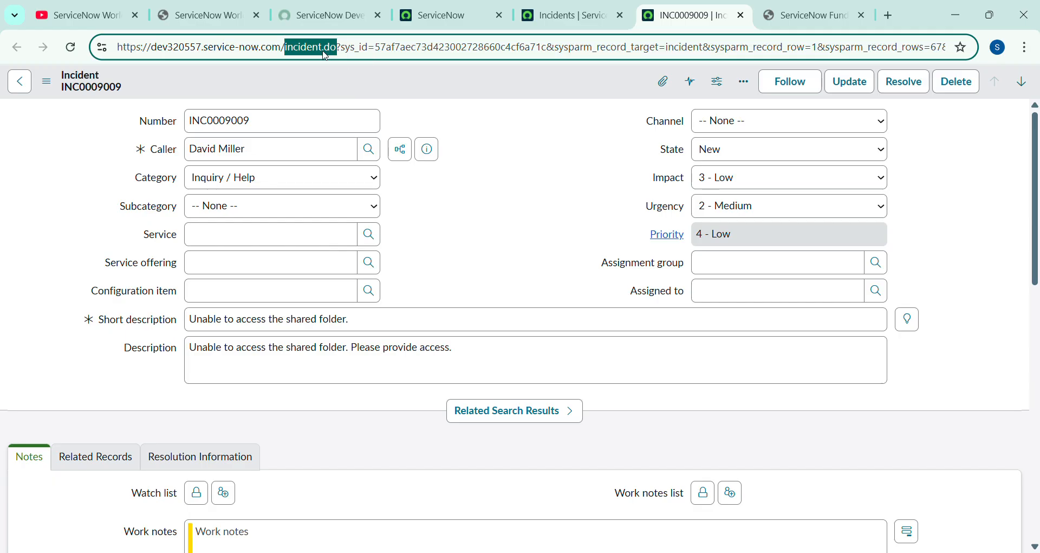
click(356, 82)
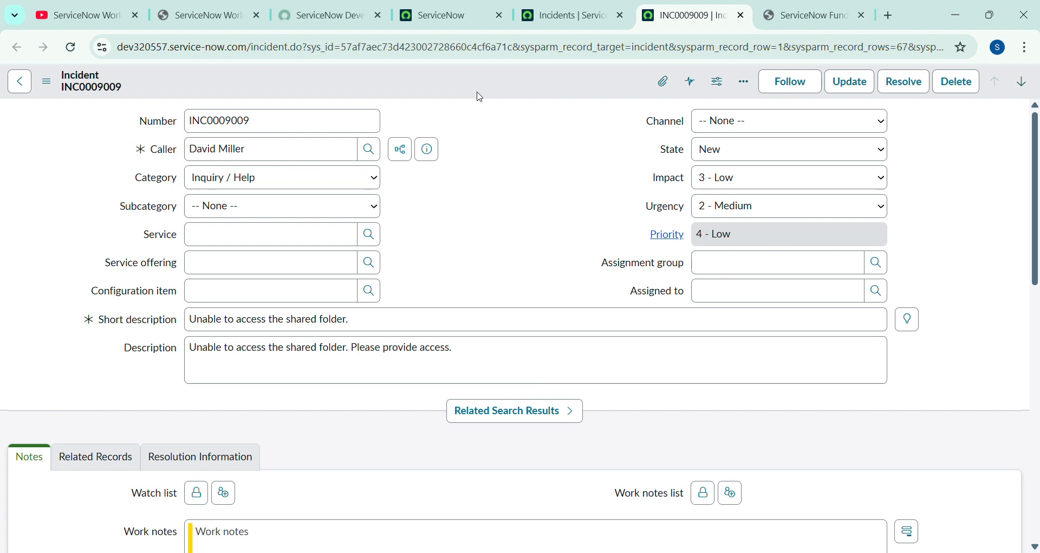
click(574, 9)
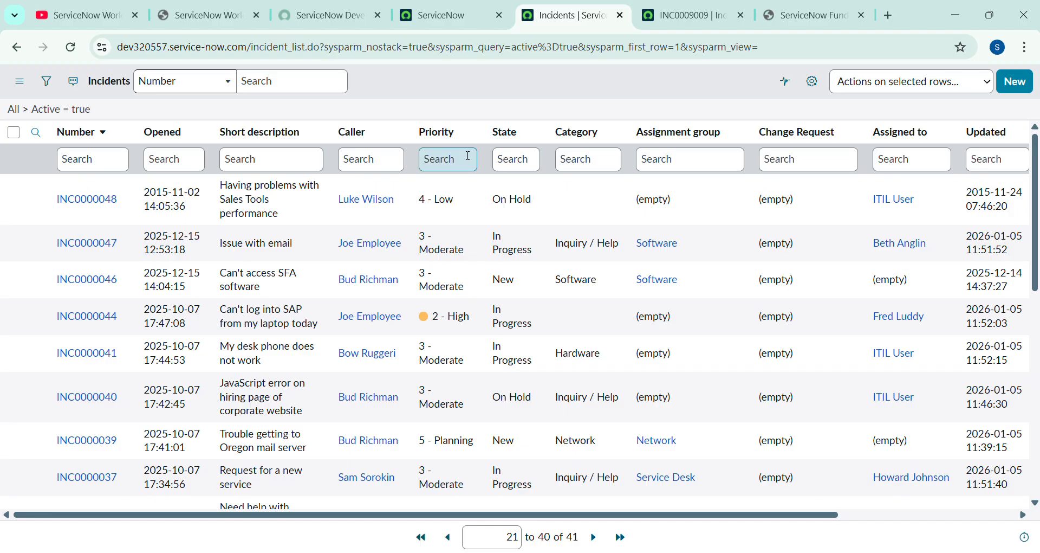
- Open a blank new incident form by changing the INC0009009 form's address to end in incident.do?sys_id=-1
click(699, 4)
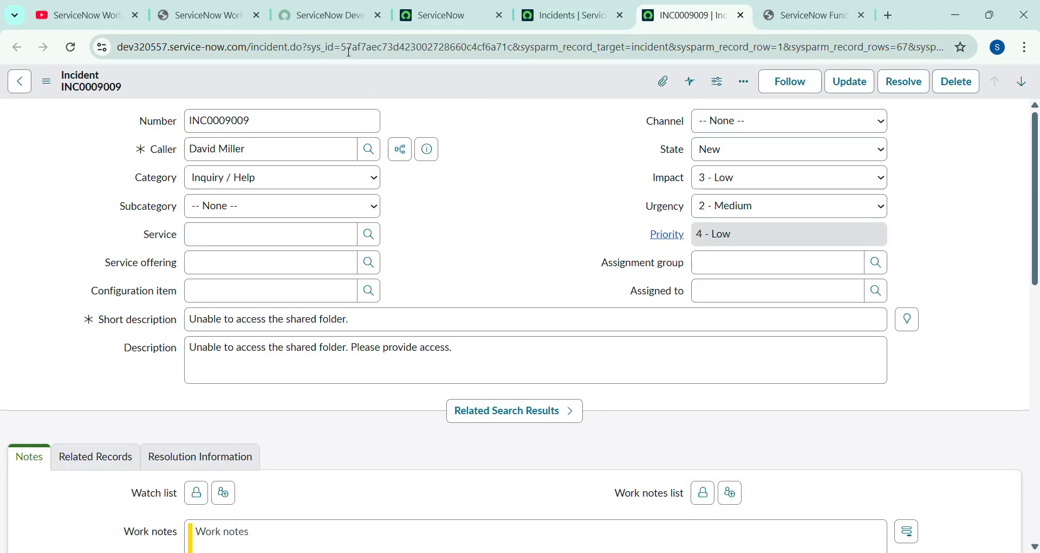
drag(341, 47, 1032, 51)
key(BackSpace)
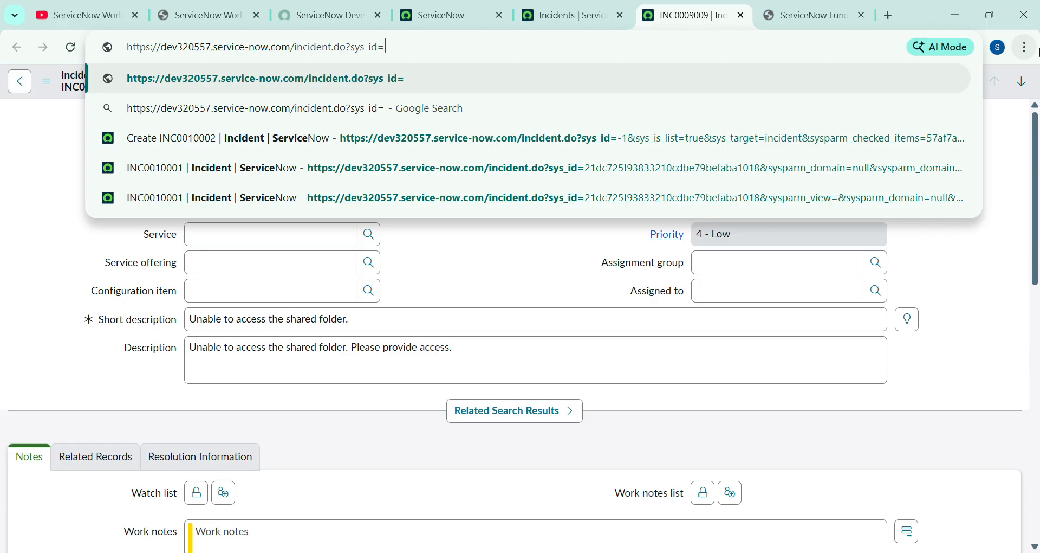
text(-1)
key(Return)
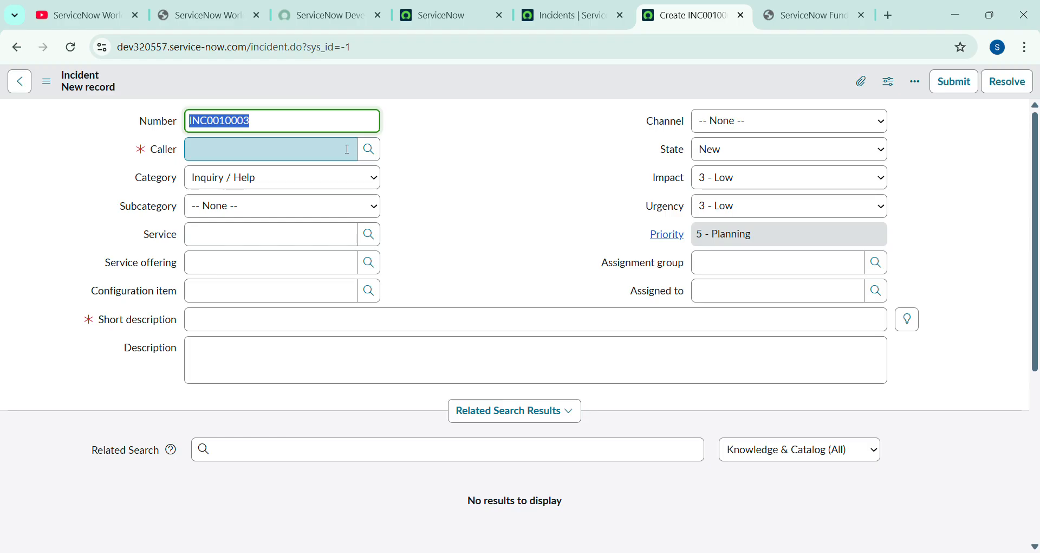
- From the ServiceNow home page, open a new incident form in another tab with the navigation filter command incident.FORM
click(448, 15)
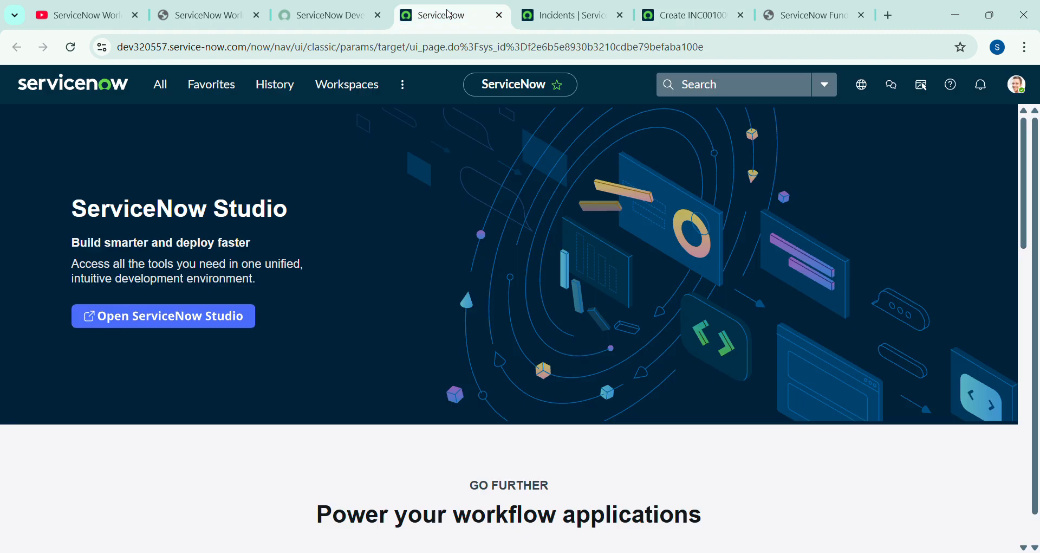
click(162, 85)
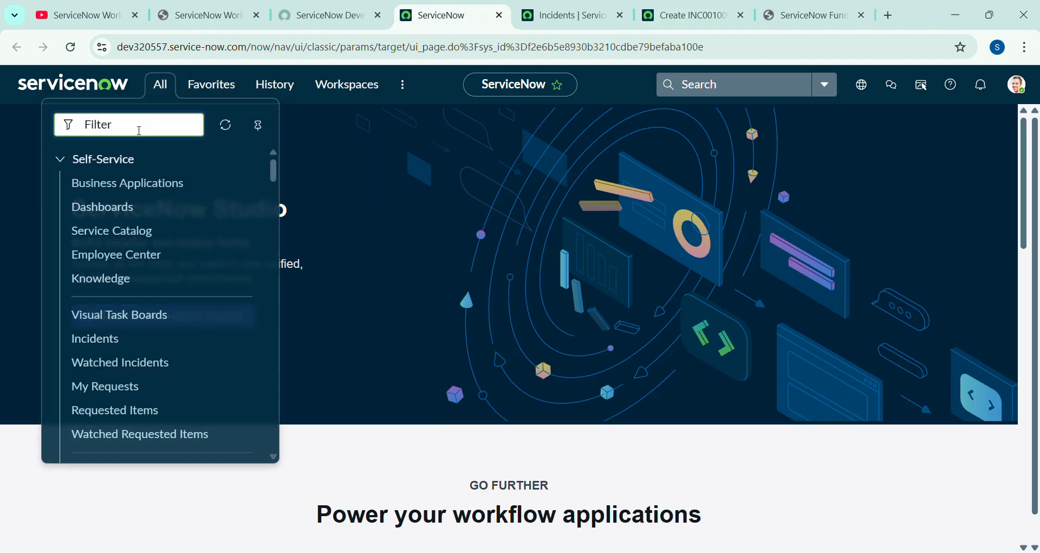
text(incide)
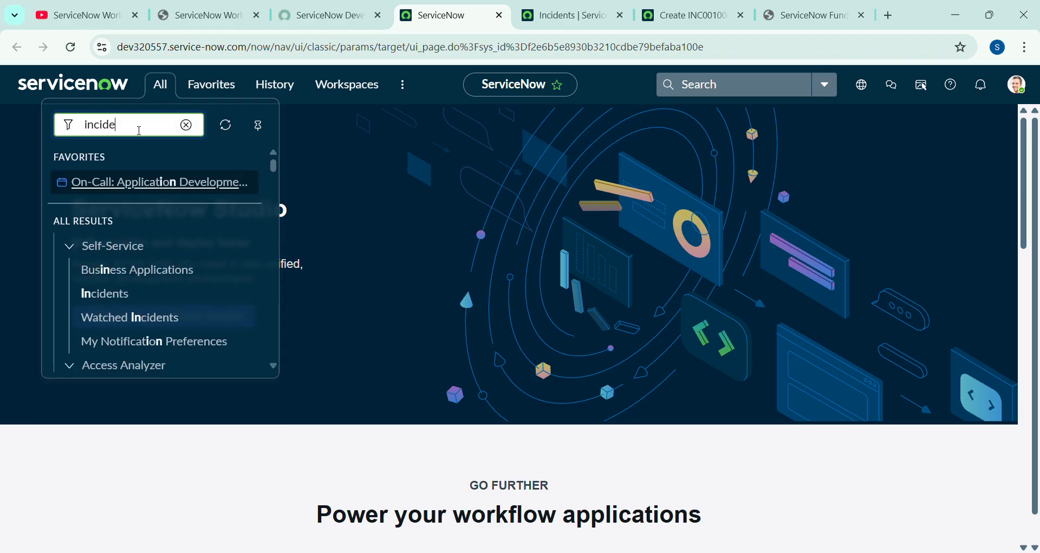
text(nt.)
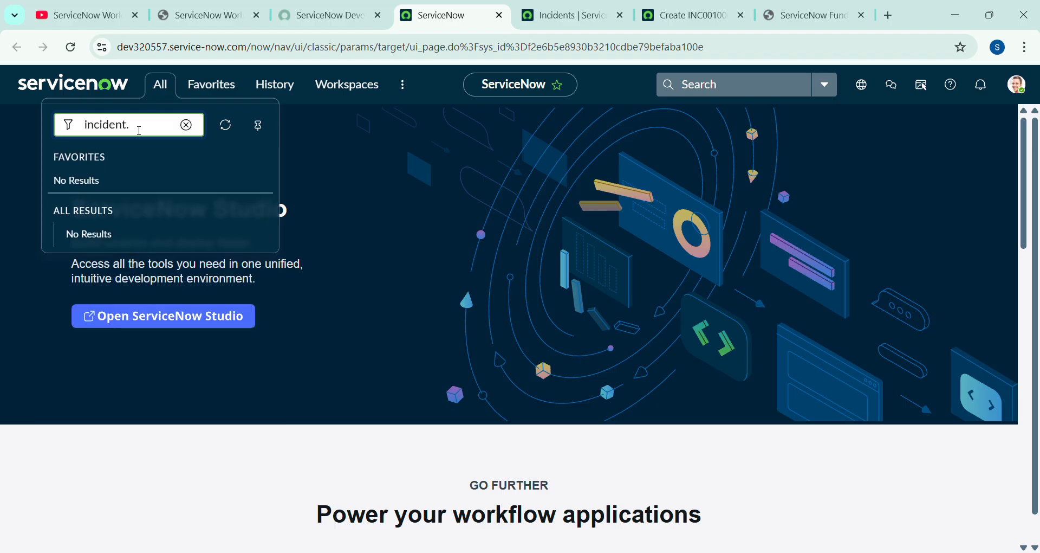
text(FO?)
key(BackSpace)
text(RM)
key(Return)
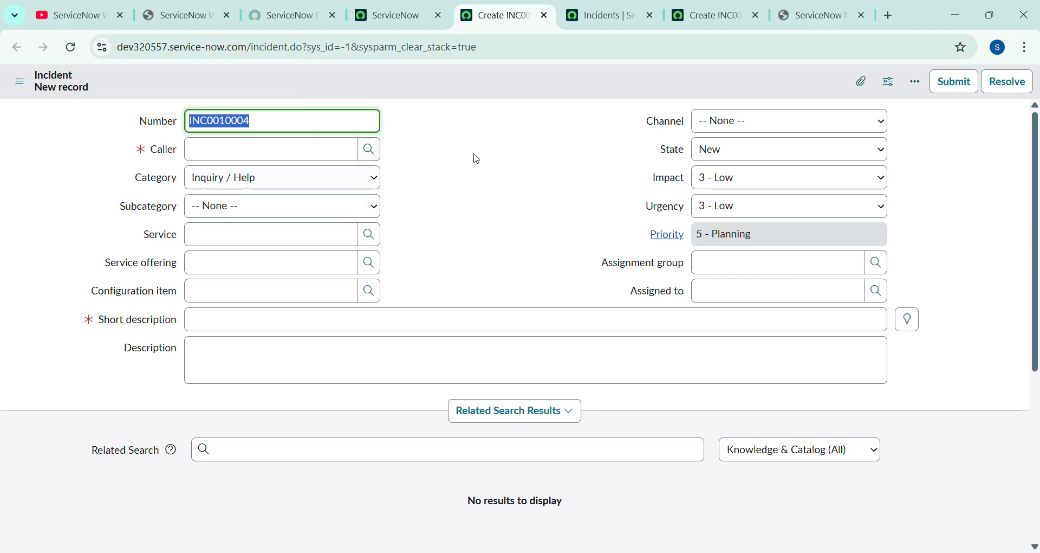
click(472, 156)
click(395, 15)
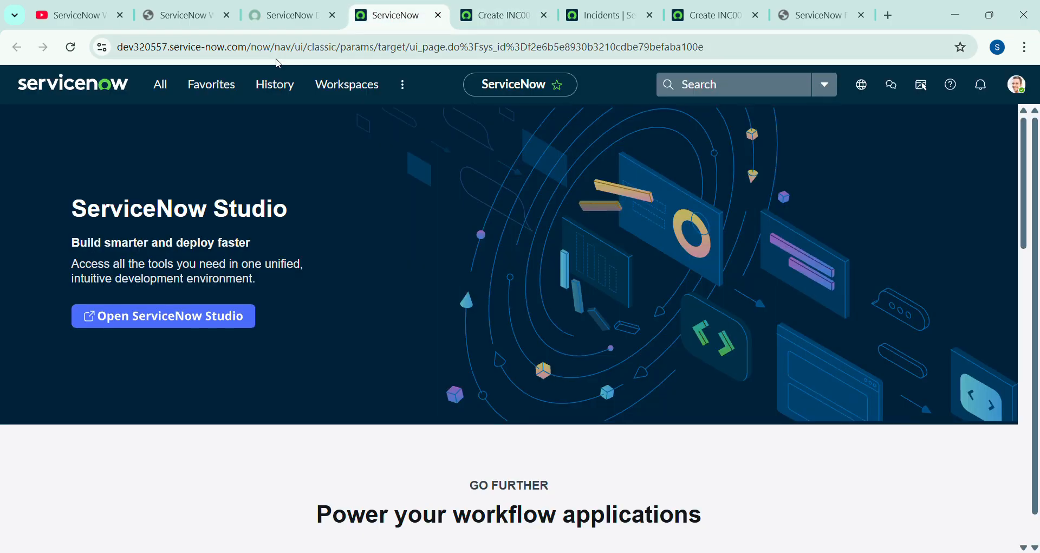
click(163, 95)
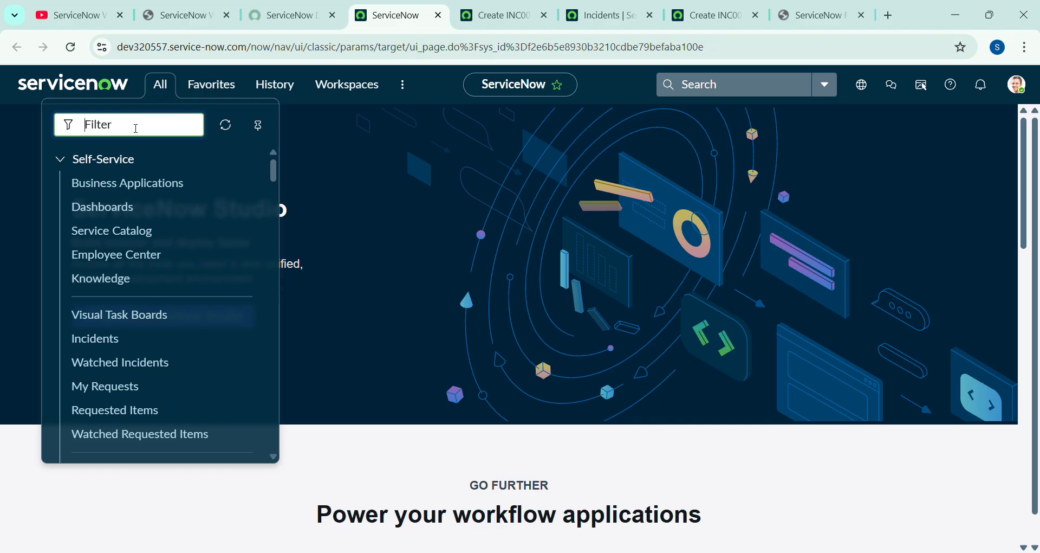
text(incident.)
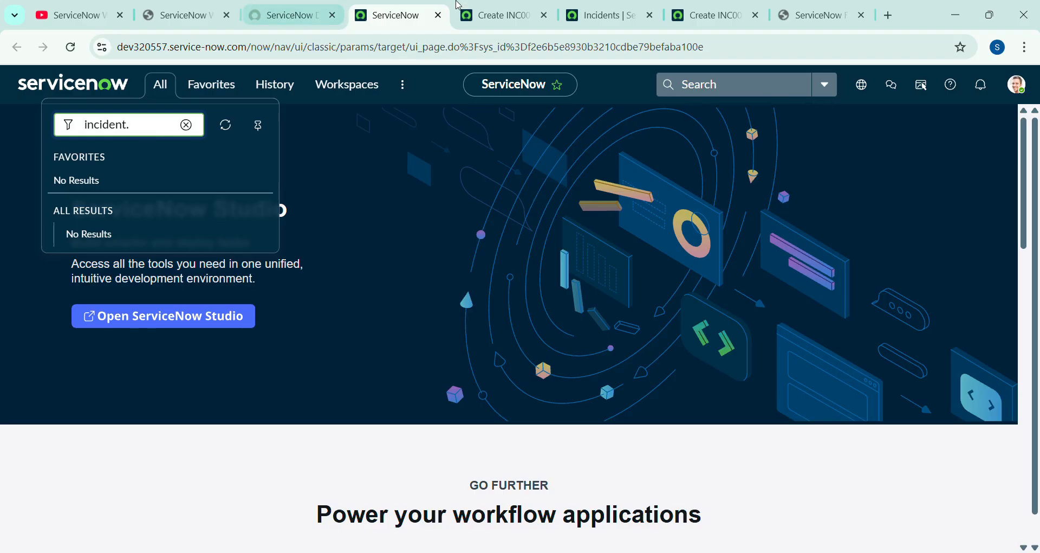
click(503, 17)
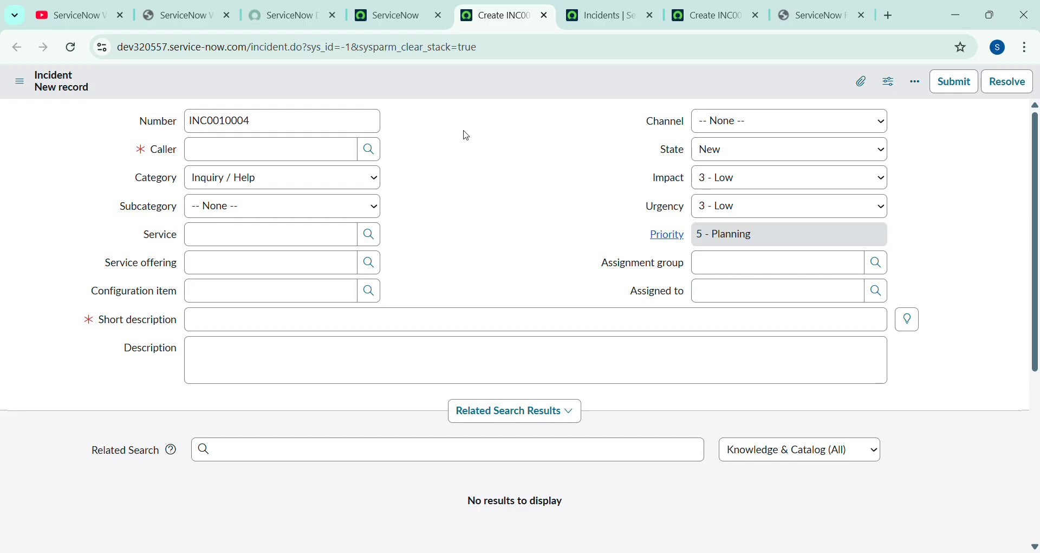
- From the ServiceNow home page, filter the navigation for incident and open the Incident application's All list in a separate tab
click(392, 6)
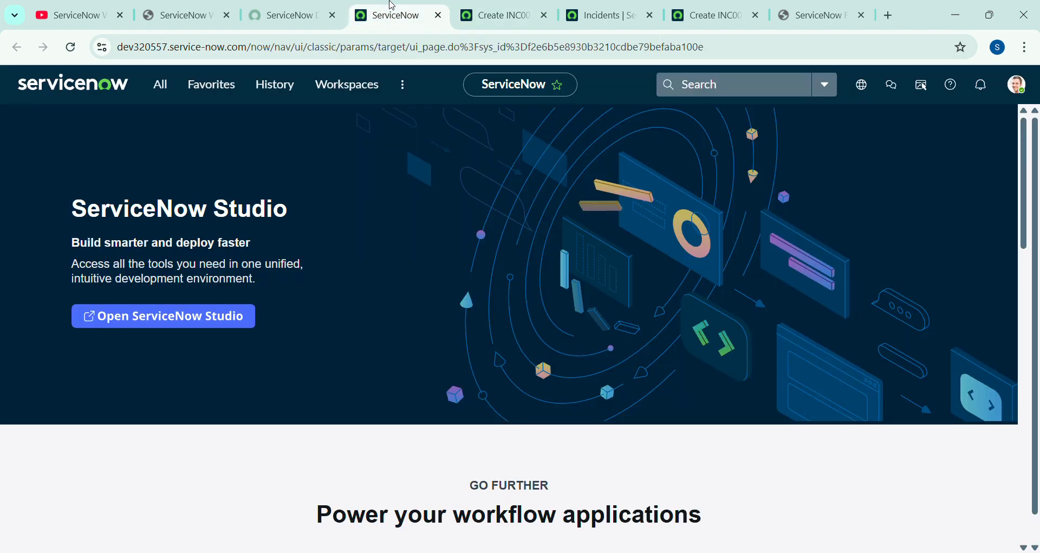
click(157, 96)
click(186, 124)
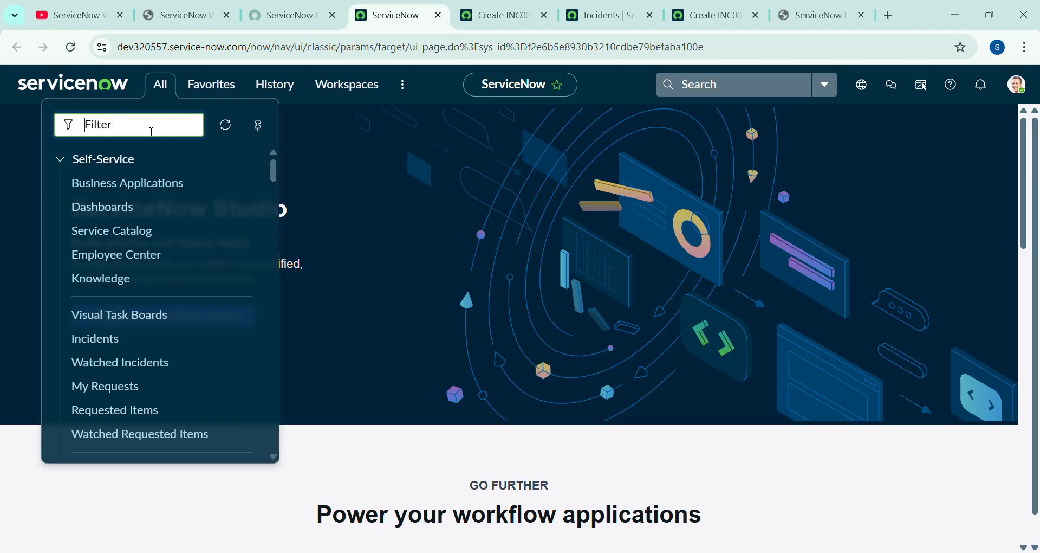
text(incid)
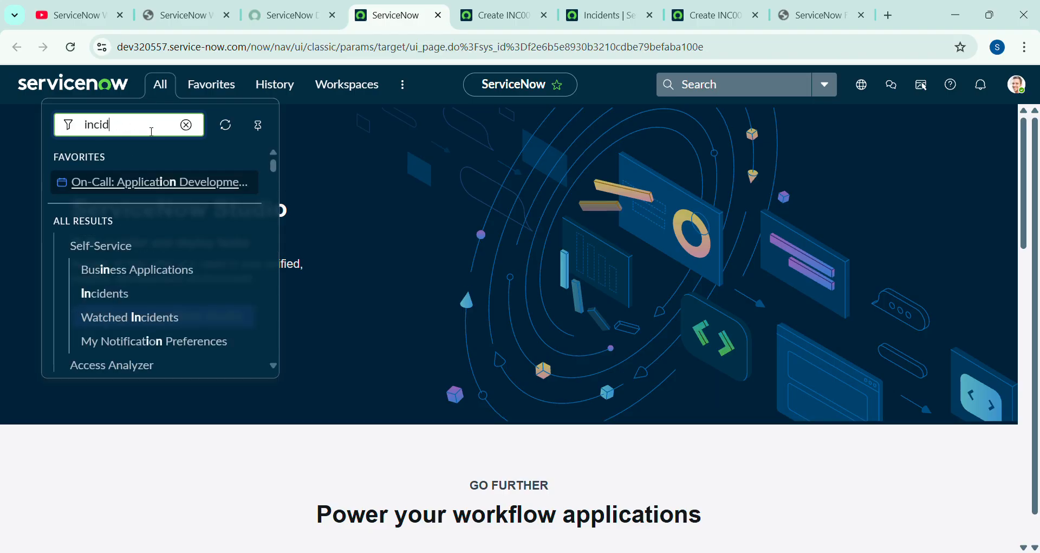
text(ent)
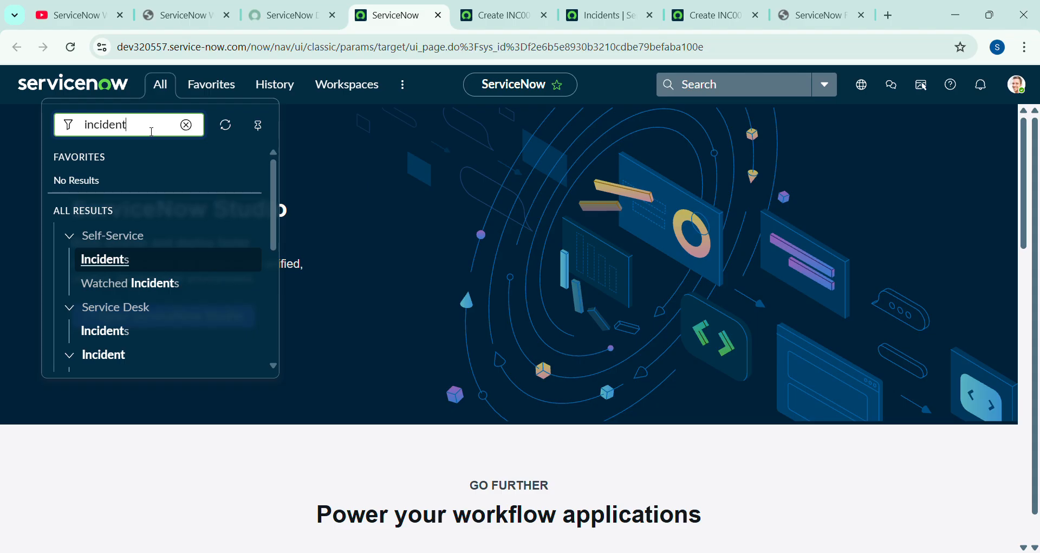
scroll(176, 241, down, 5)
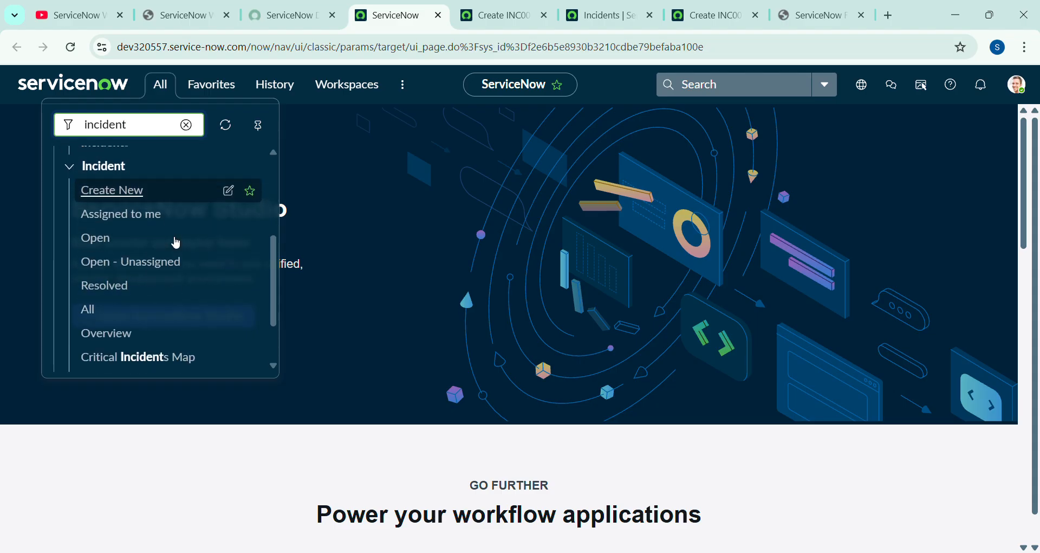
scroll(176, 241, up, 3)
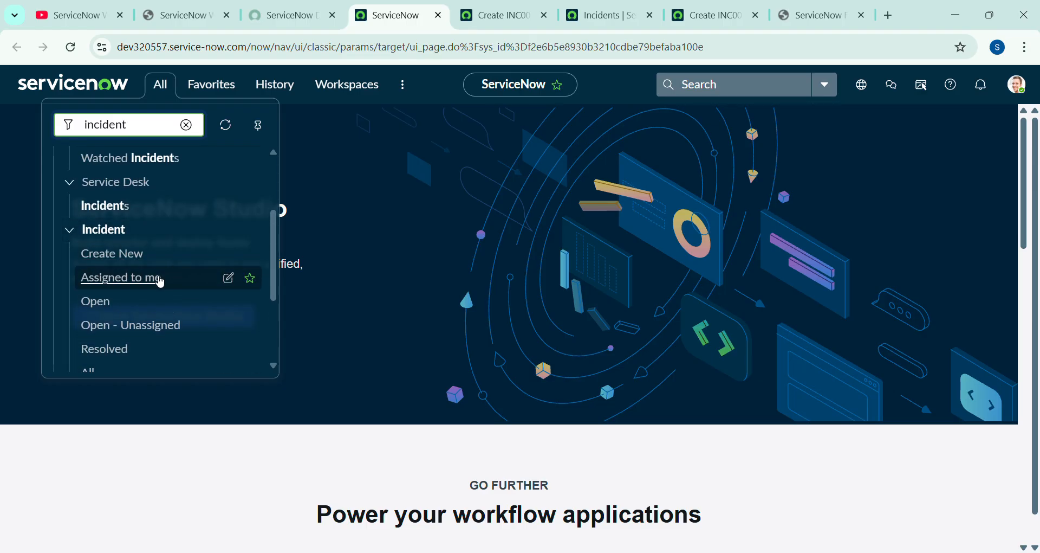
scroll(159, 279, down, 3)
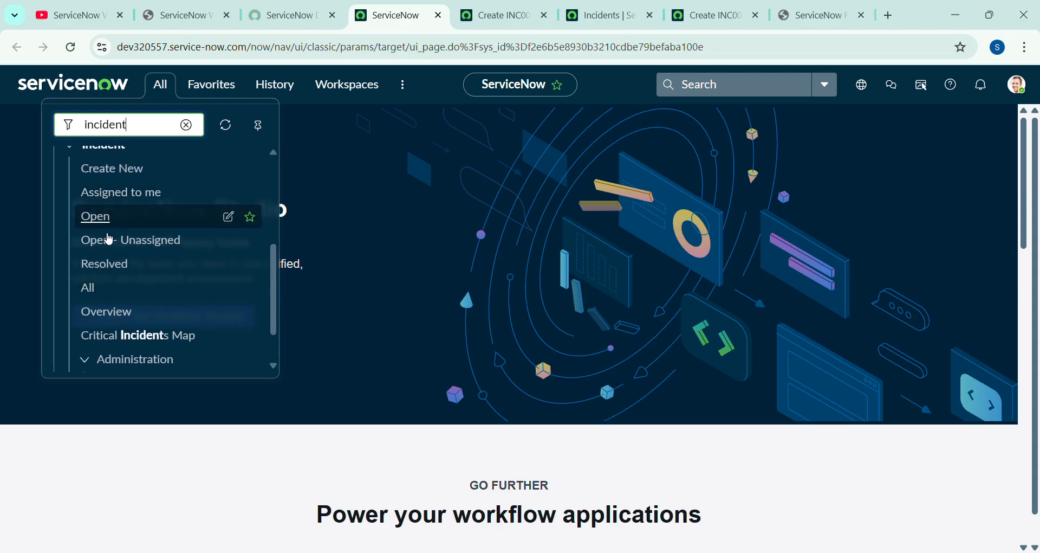
middle_click(90, 295)
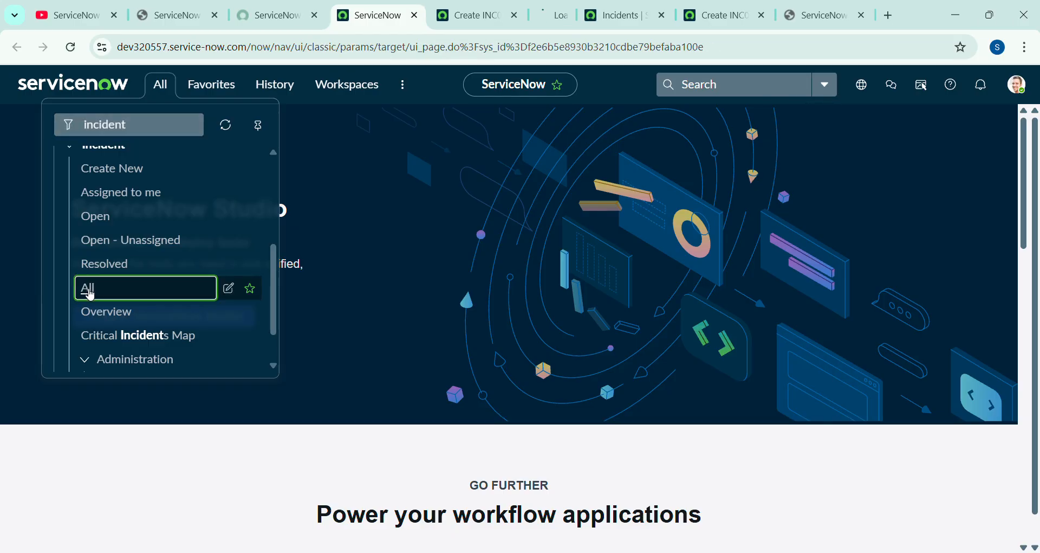
click(528, 18)
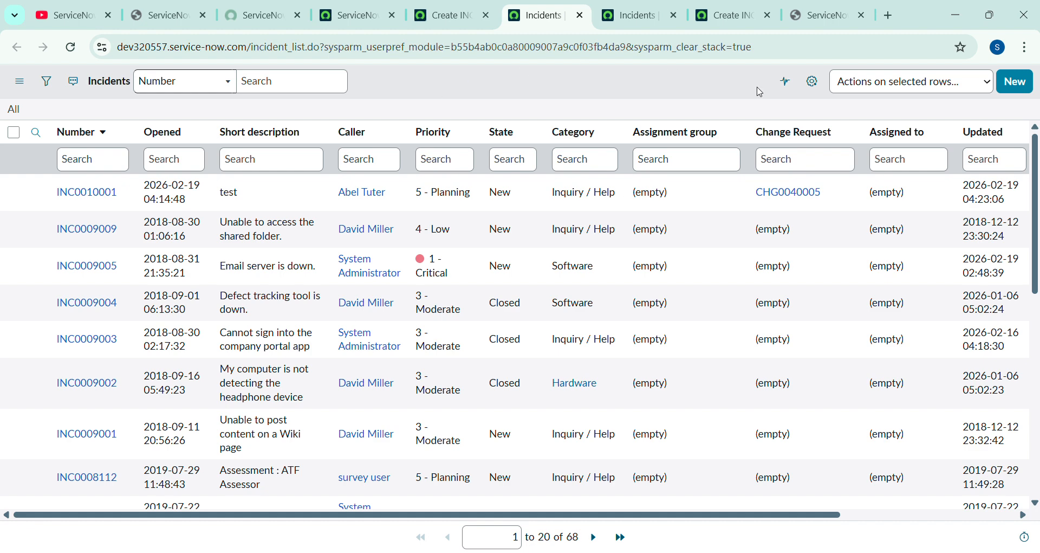
- Create and save a new incident from the list with caller Abraham Lincoln and short description "SN Fundamentals Day1", staying on its form
click(1017, 82)
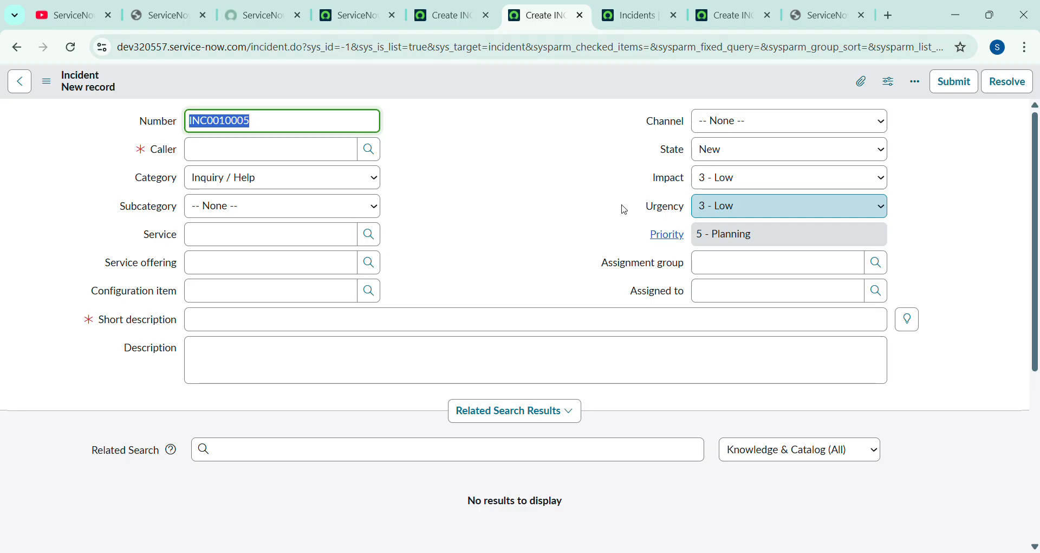
click(369, 149)
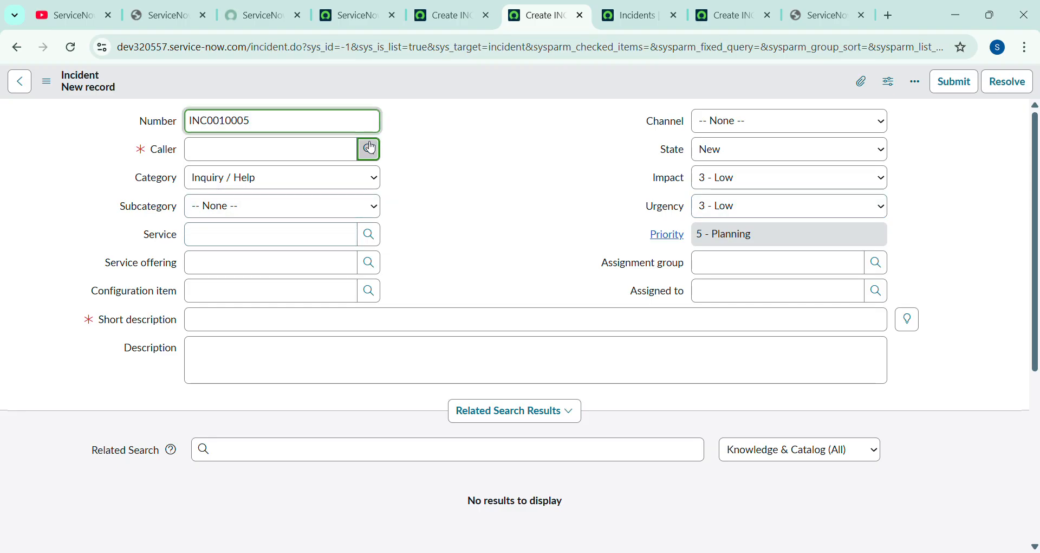
click(94, 324)
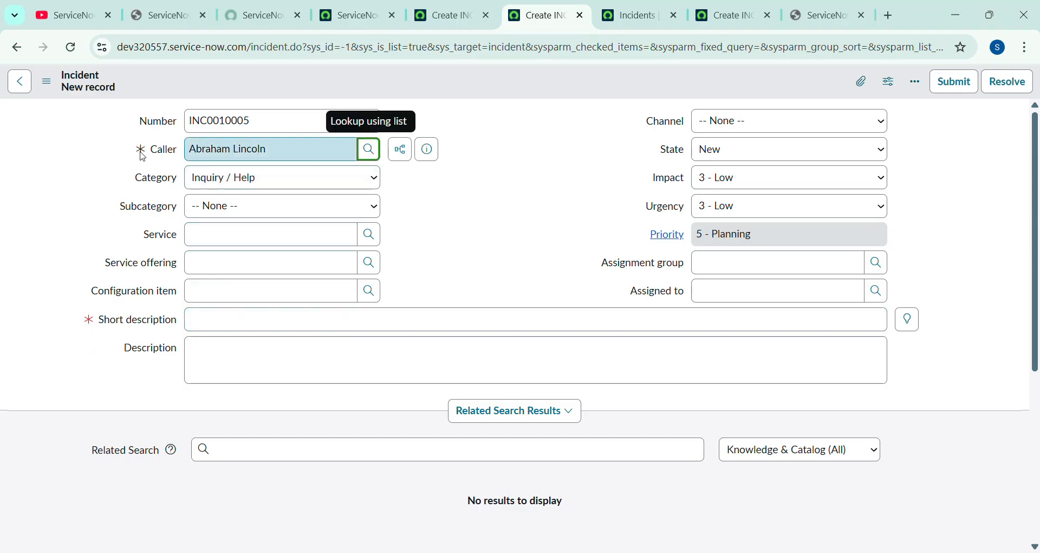
click(215, 325)
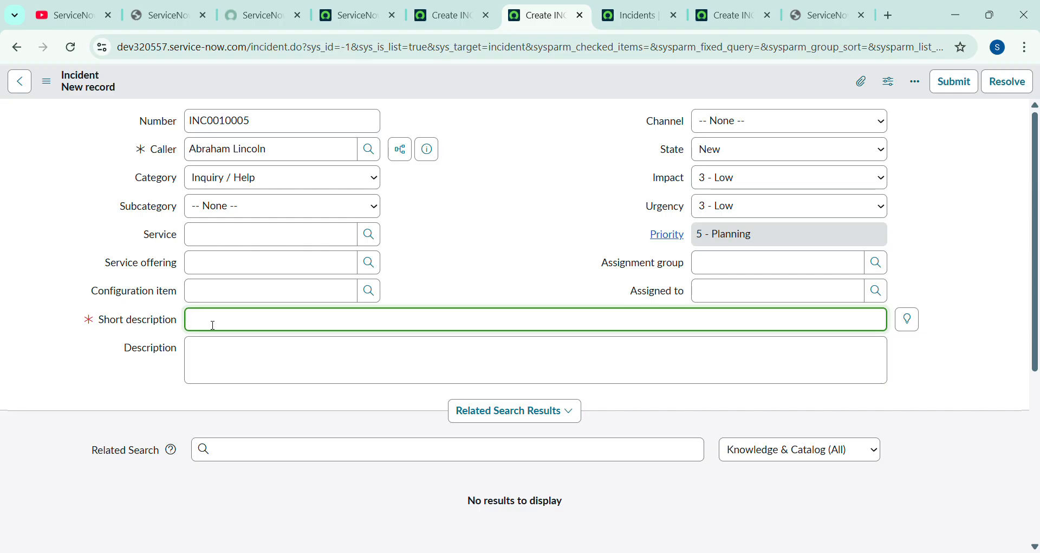
text(SN Fundamentals Day1)
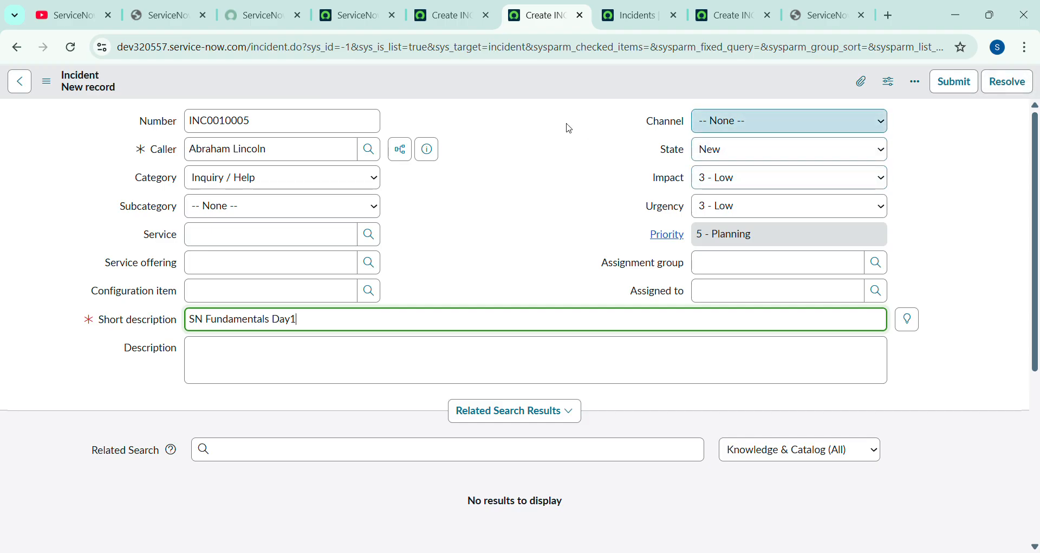
right_click(451, 83)
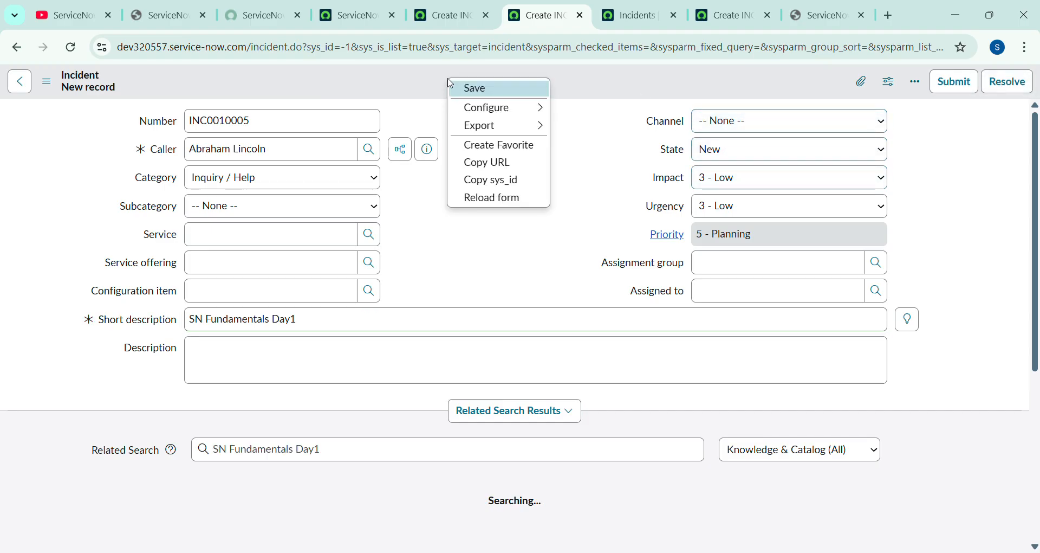
click(487, 89)
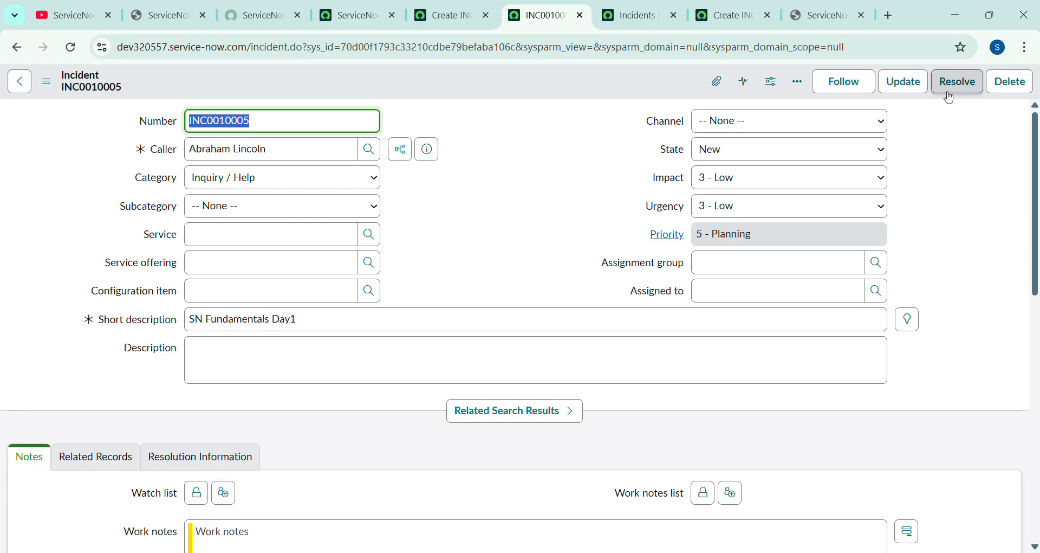
click(585, 90)
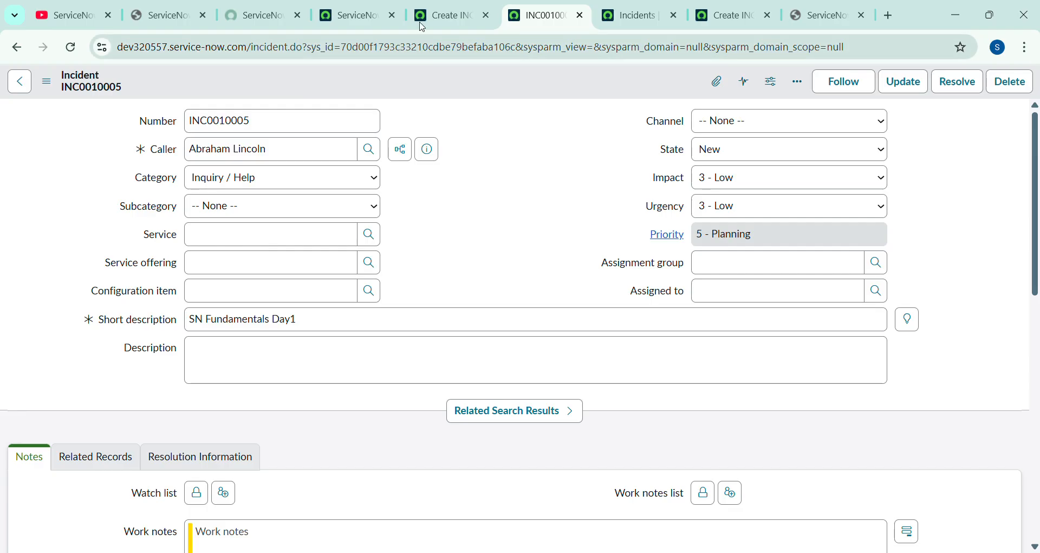
- Close the tab with the unused blank INC0010004 form and switch to the active Incidents list
click(470, 15)
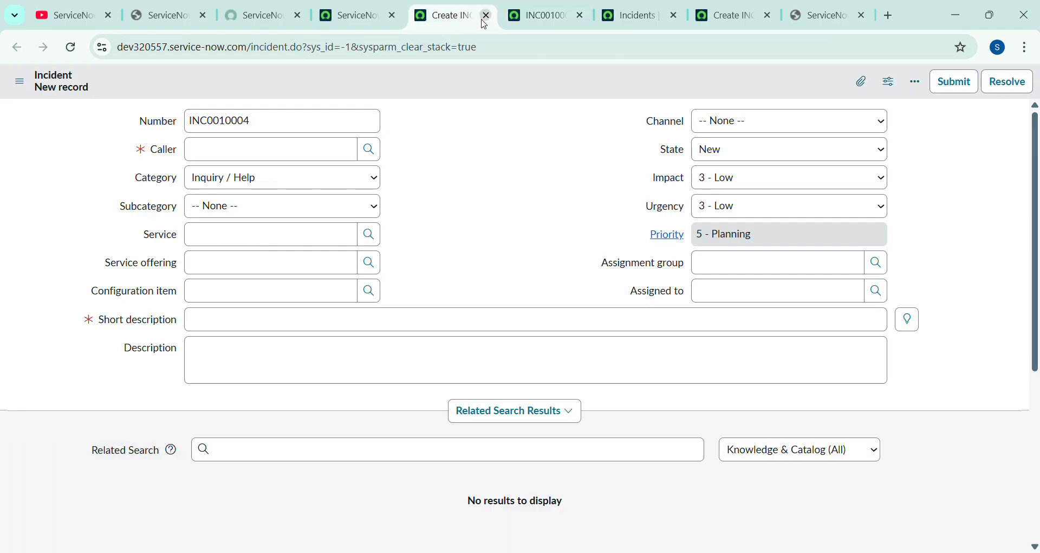
click(487, 15)
click(550, 10)
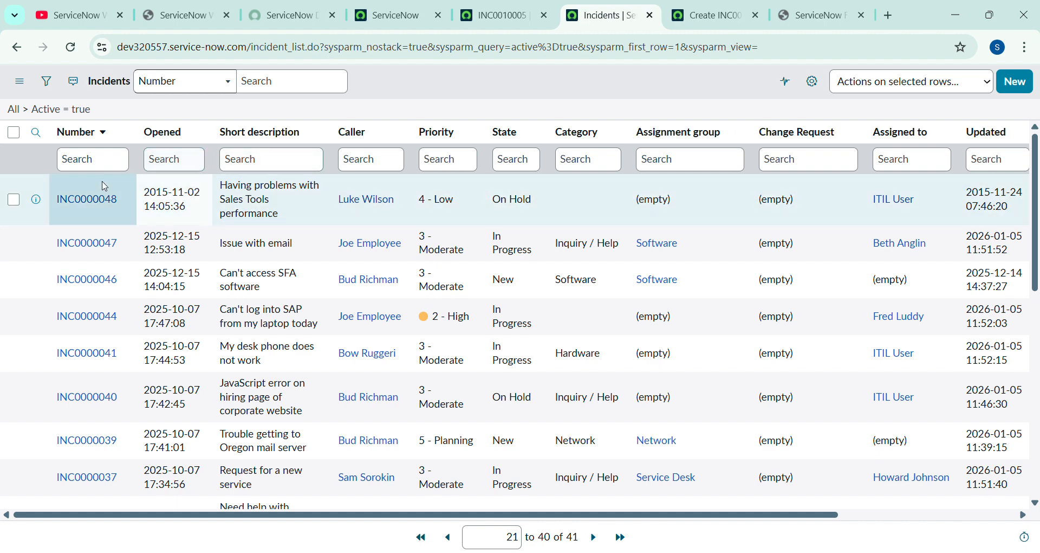
- Copy the incident number from the saved "SN Fundamentals Day1" incident's form
click(507, 21)
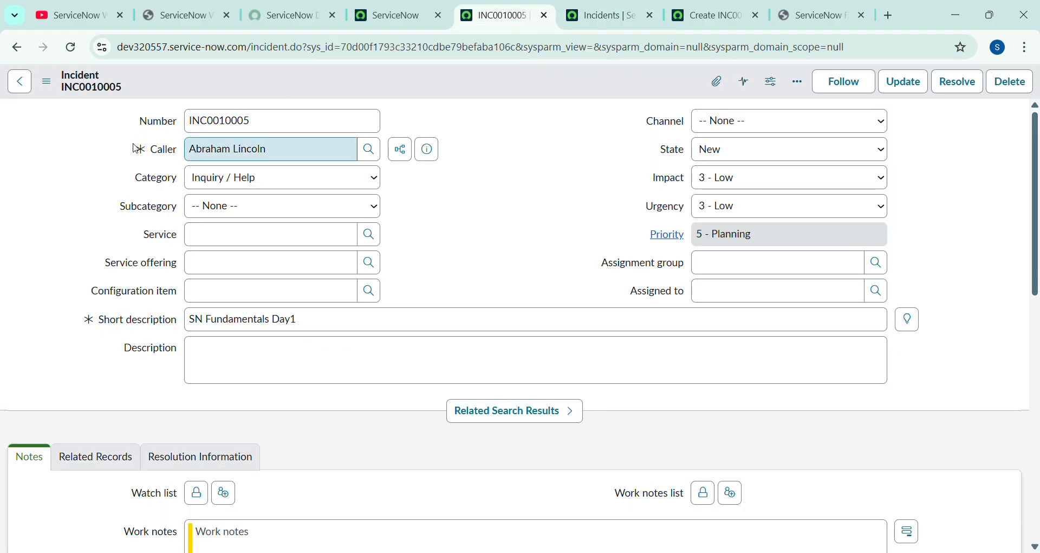
drag(254, 121, 168, 129)
key(ctrl+c)
click(201, 134)
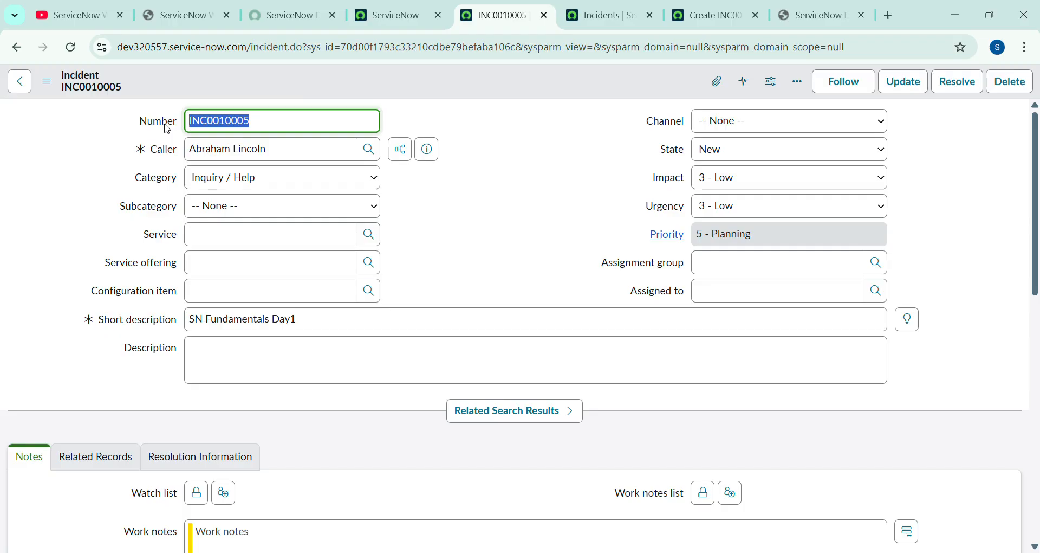
- Sort the active Incidents list by Number in ascending order and search its Number column for INC0010005
click(605, 16)
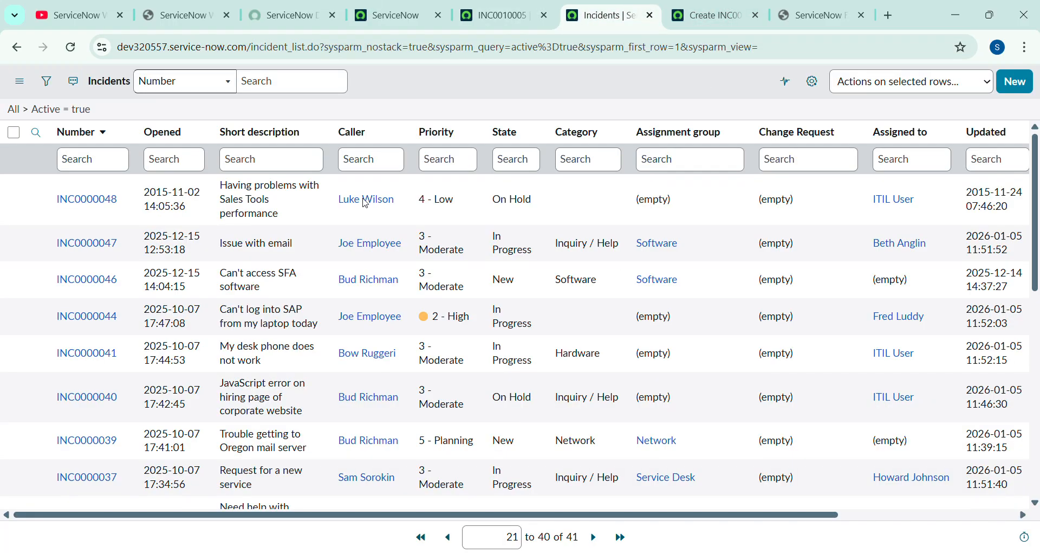
click(81, 134)
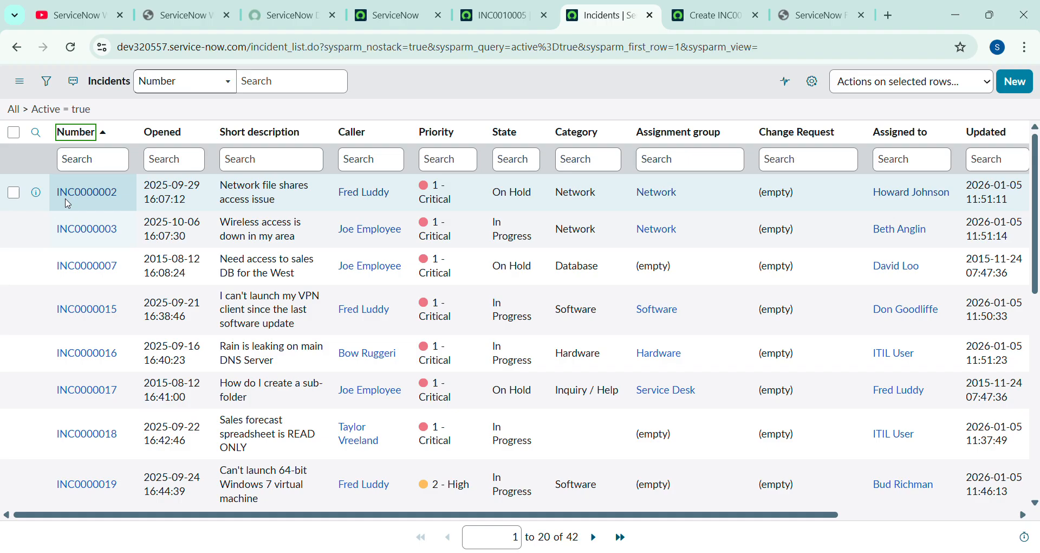
click(77, 163)
key(ctrl+v)
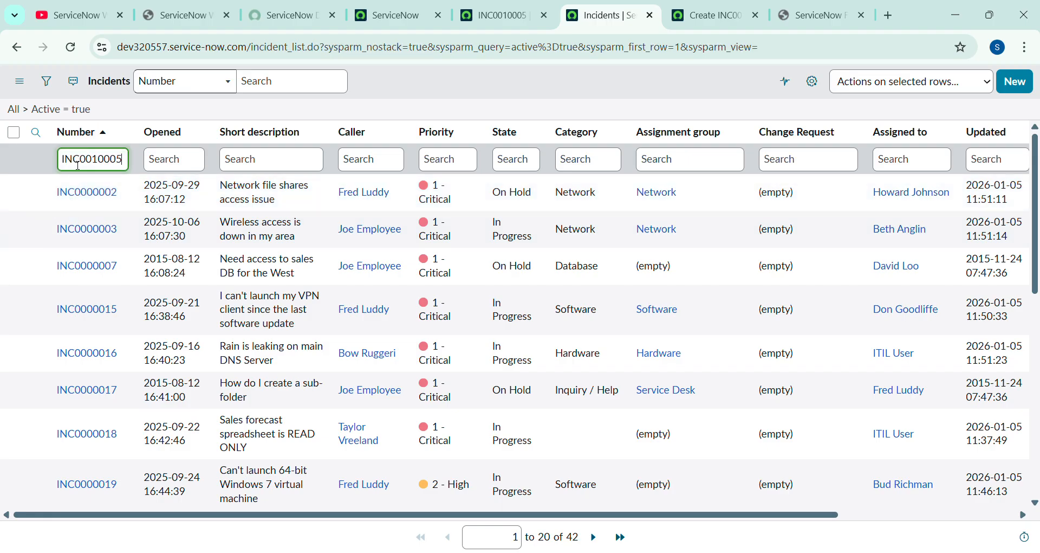
key(Return)
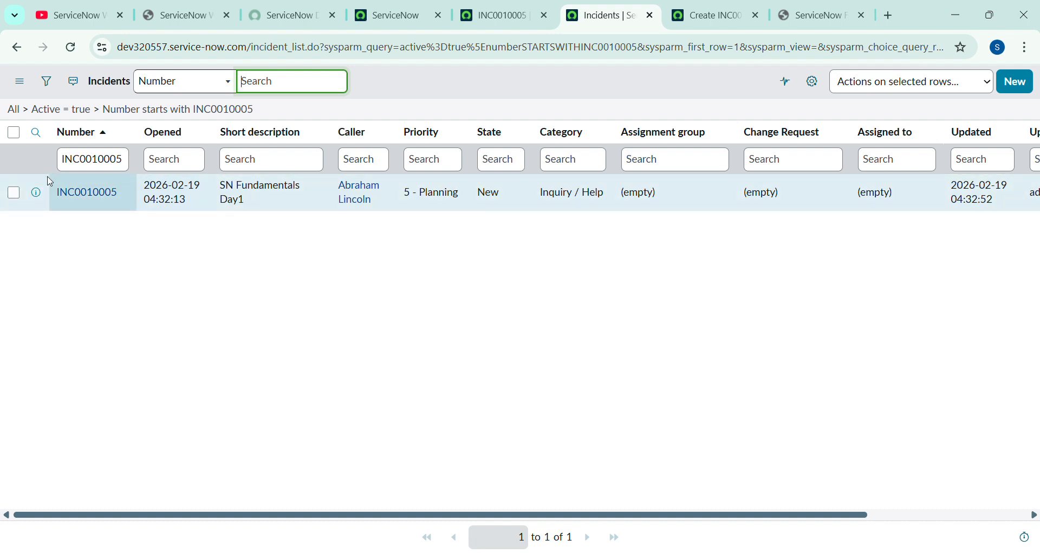
- Open INC0010005 from the filtered list in a separate tab and compare its form view with its list row
middle_click(98, 200)
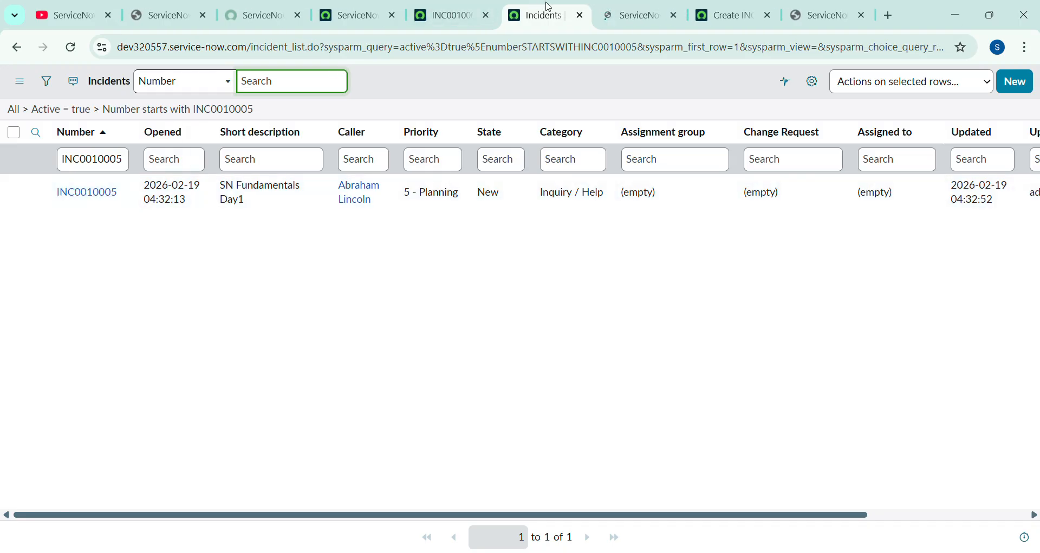
click(639, 10)
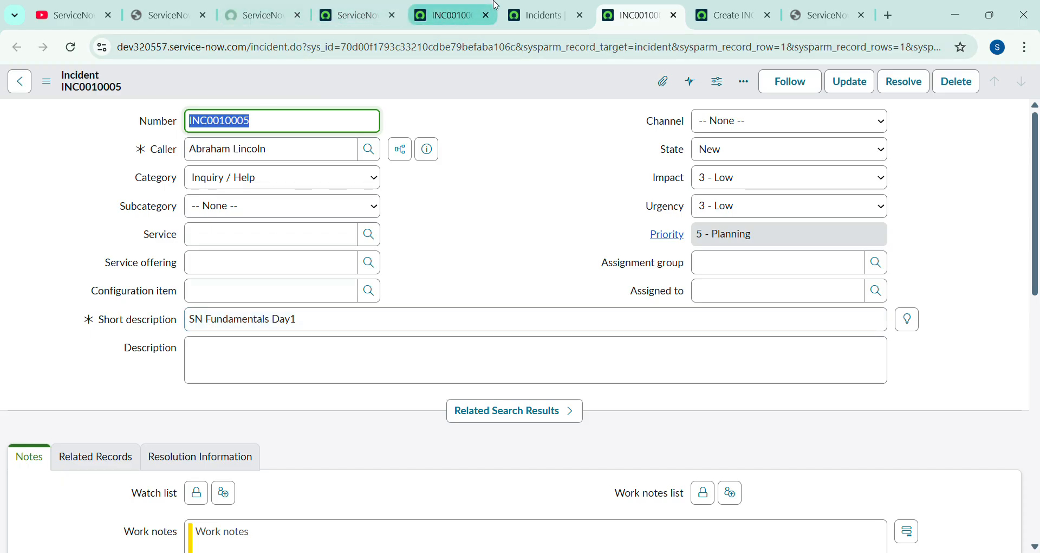
click(526, 5)
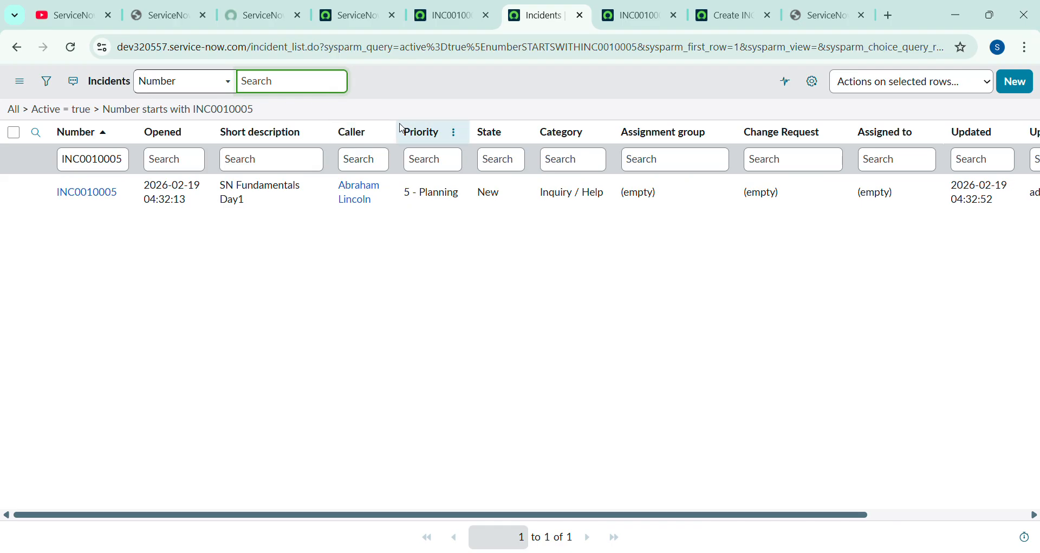
click(637, 15)
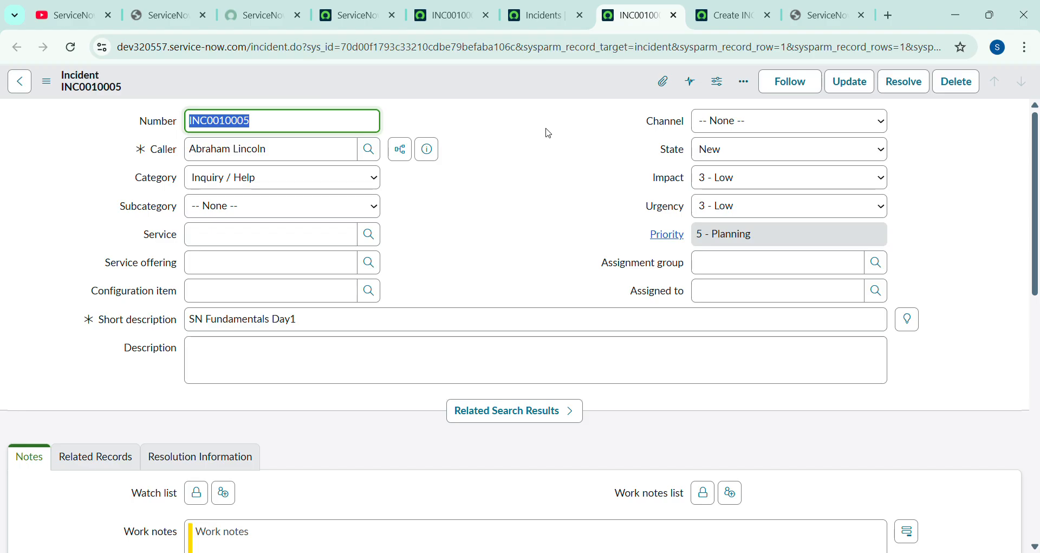
click(546, 9)
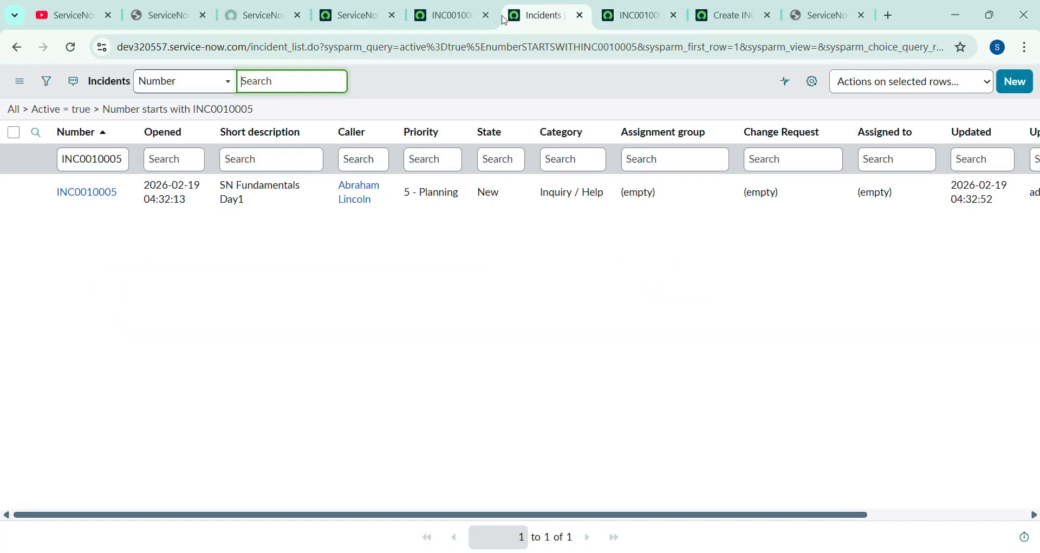